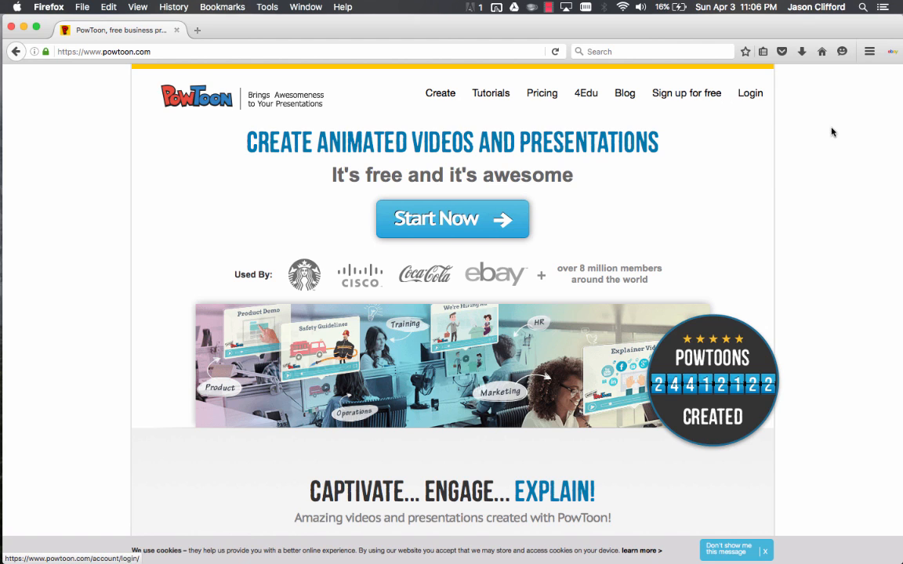
Open the PowToon login page and enter the account's e-mail address.
{"action": "left_click", "coordinate": [750, 93]}
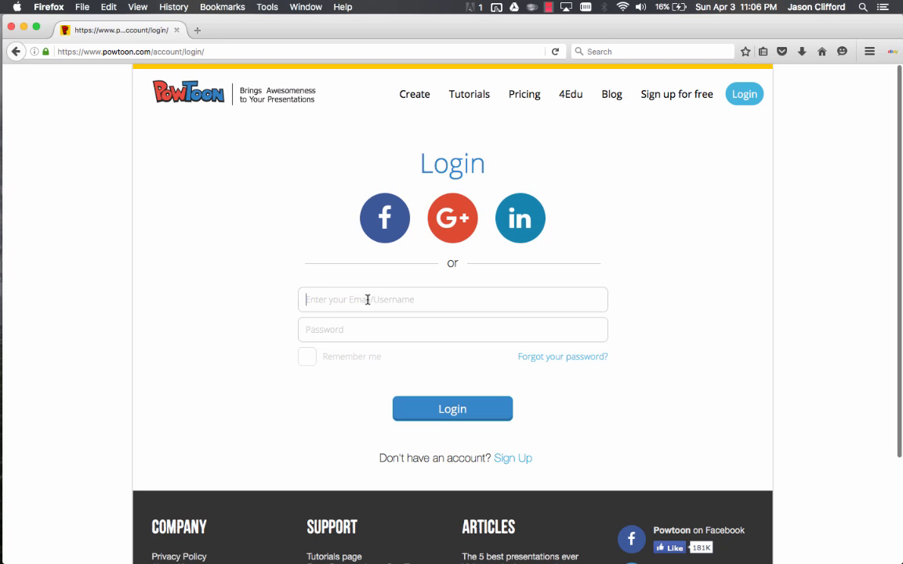
{"action": "left_click", "coordinate": [368, 299]}
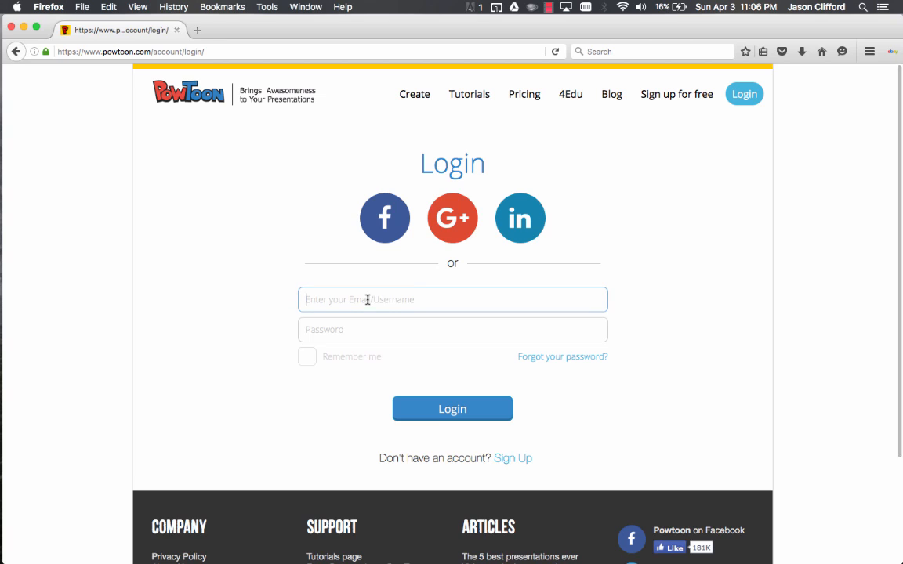
{"action": "type", "text": "hc"}
{"action": "key", "text": "Return"}
{"action": "left_click", "coordinate": [325, 295]}
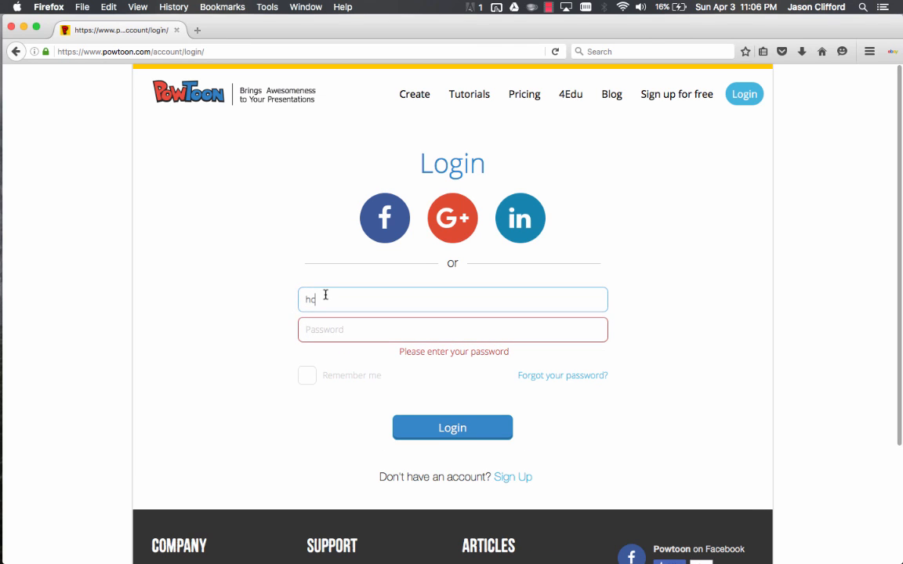
{"action": "key", "text": "Down"}
{"action": "key", "text": "Return"}
Enter the account password, log in, and decline for now to have the browser remember the password.
{"action": "key", "text": "Tab"}
{"action": "type", "text": "••••••••"}
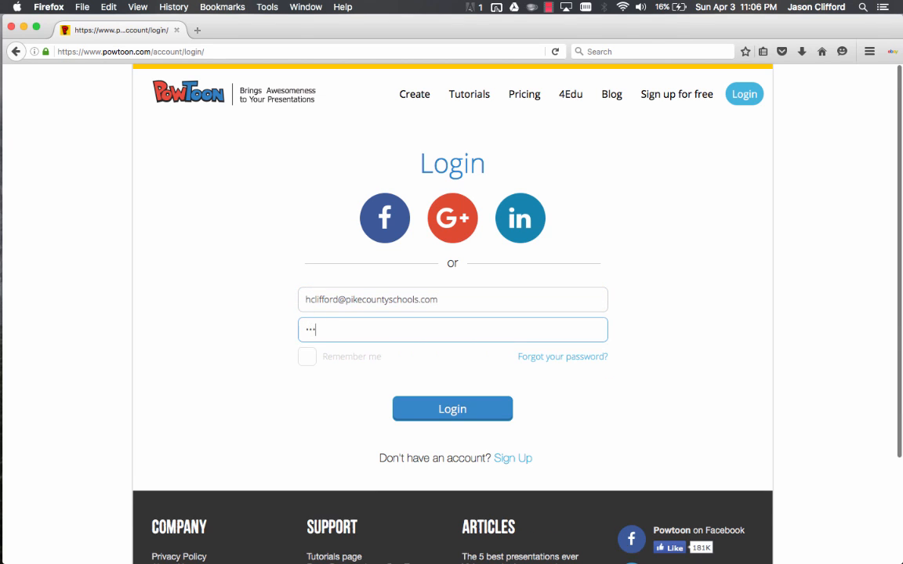
{"action": "key", "text": "Return"}
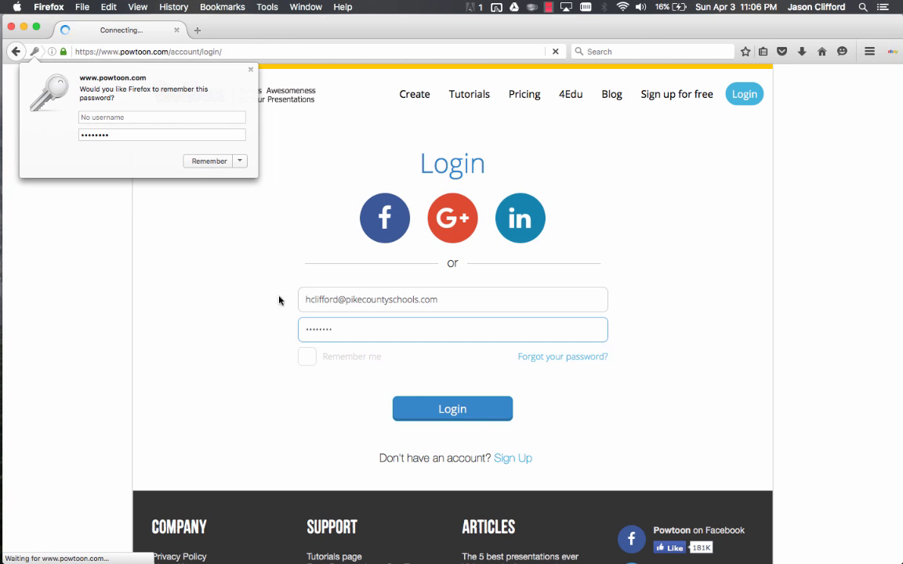
{"action": "left_click", "coordinate": [234, 164]}
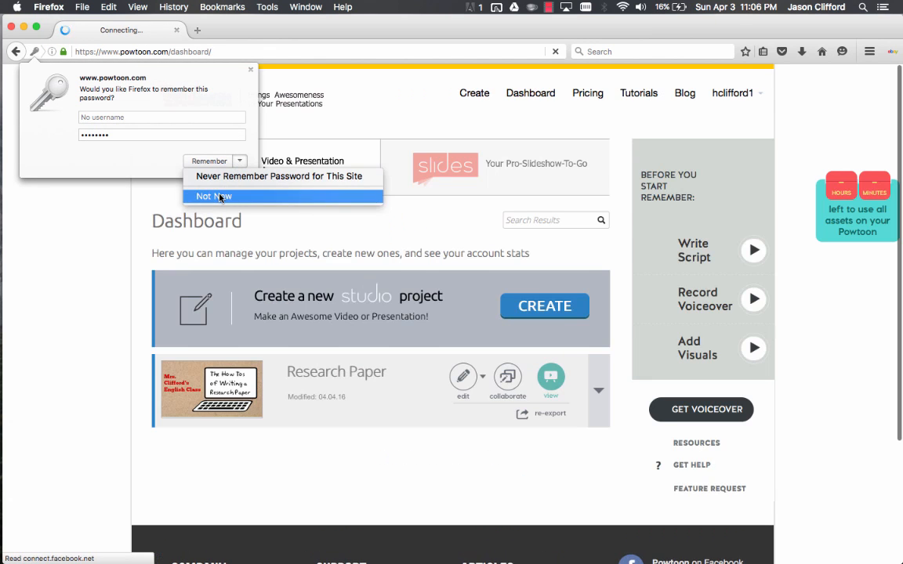
{"action": "left_click", "coordinate": [220, 196]}
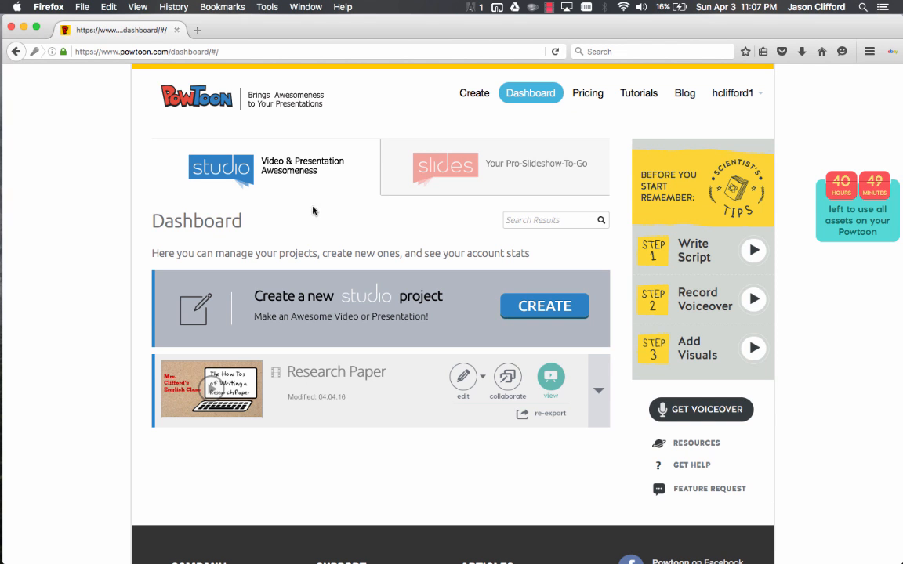
Create a new Powtoon from the blank Start From Scratch template, skipping the tutorial and dismissing the welcome gift offer.
{"action": "left_click", "coordinate": [474, 93]}
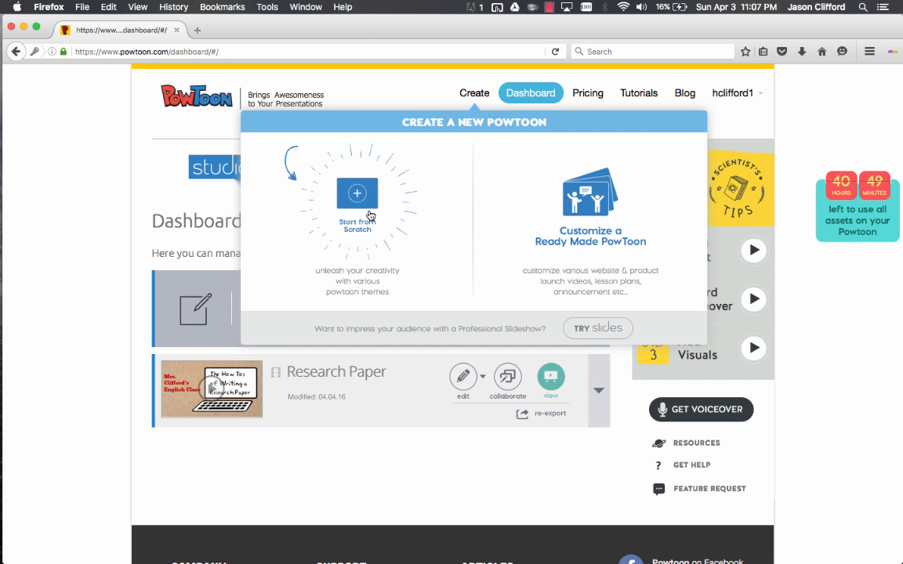
{"action": "left_click", "coordinate": [335, 193]}
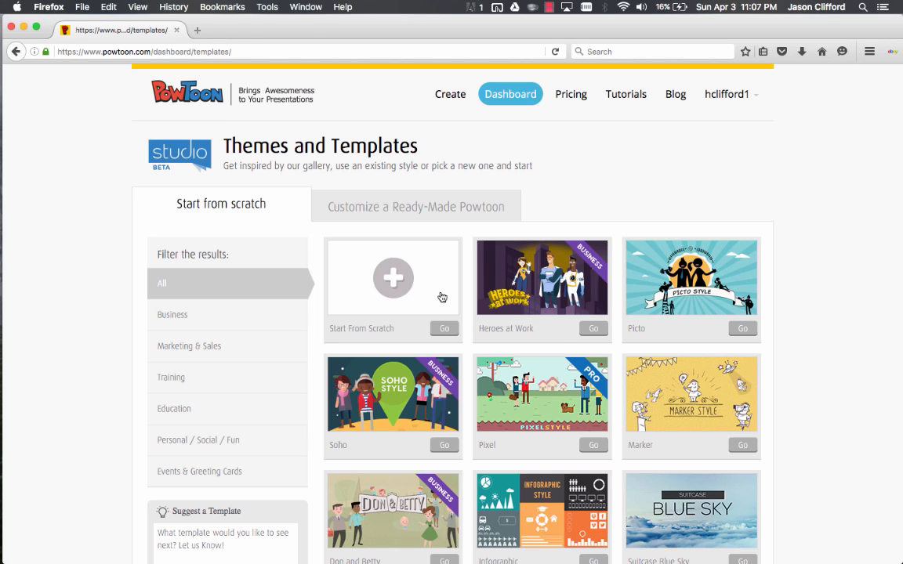
{"action": "left_click", "coordinate": [442, 297]}
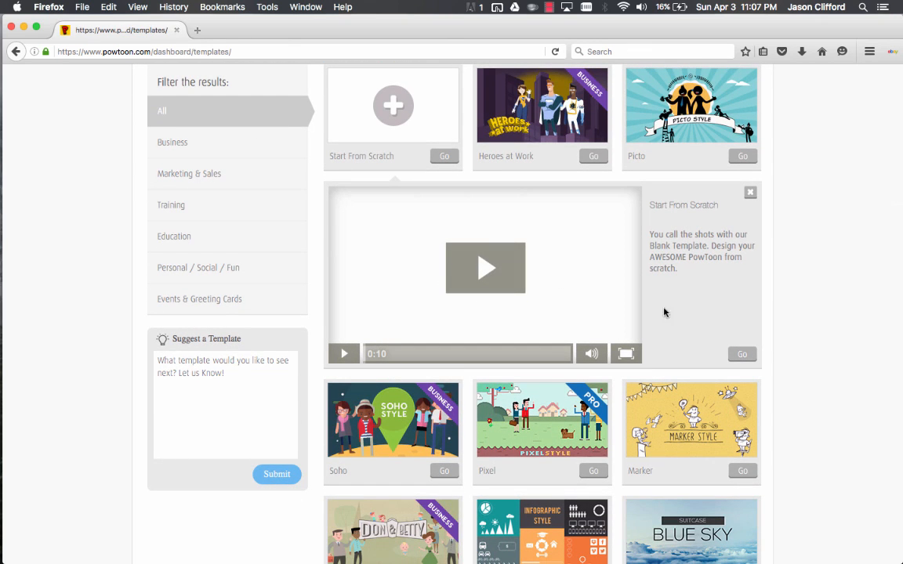
{"action": "left_click", "coordinate": [741, 354]}
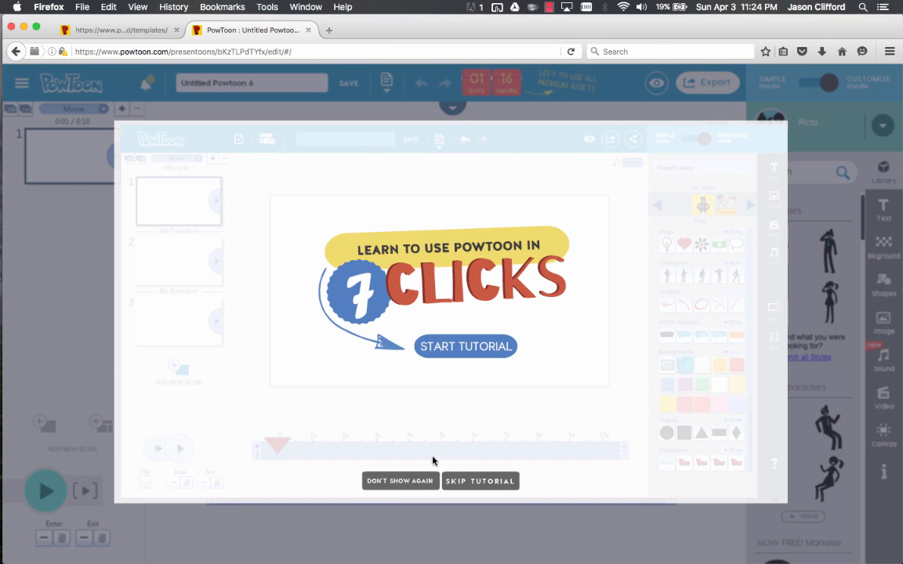
{"action": "left_click", "coordinate": [465, 485]}
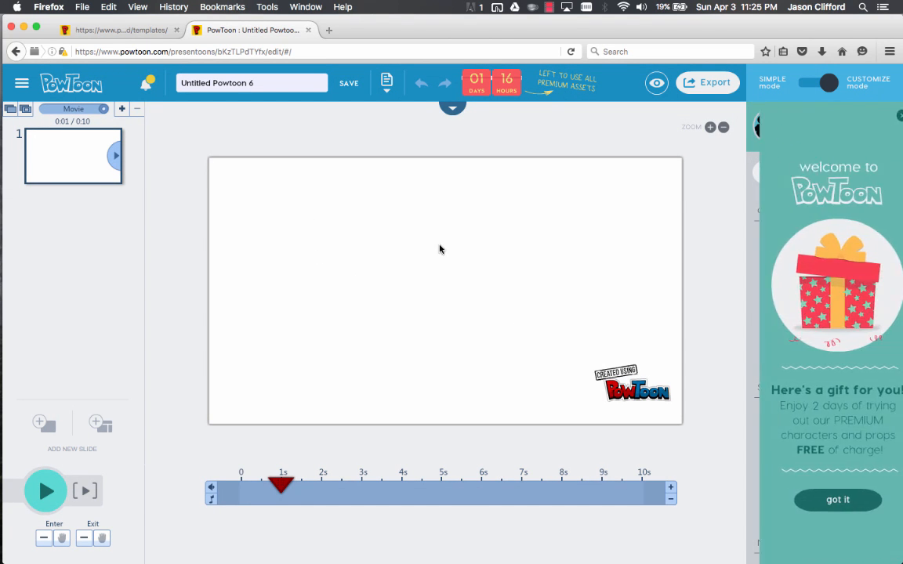
{"action": "left_click", "coordinate": [888, 116]}
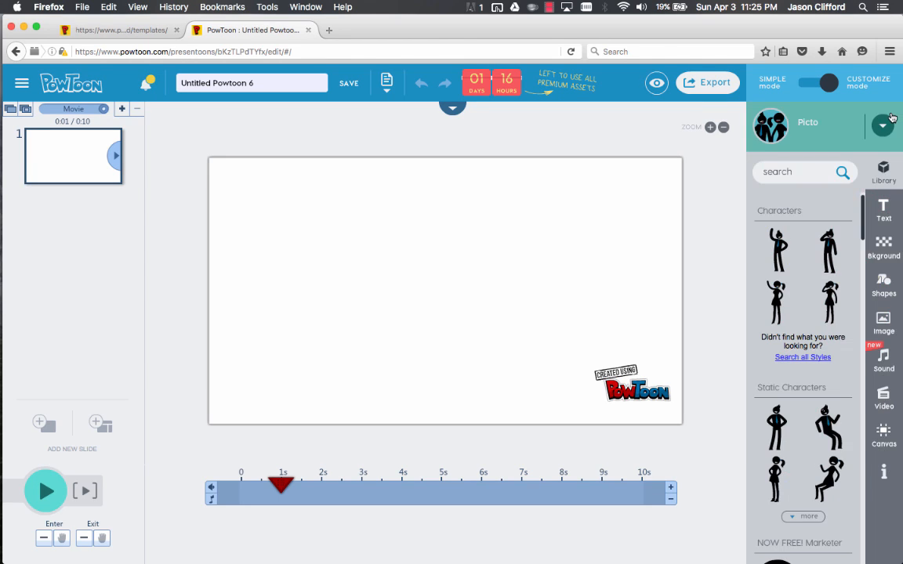
{"action": "left_click", "coordinate": [101, 425]}
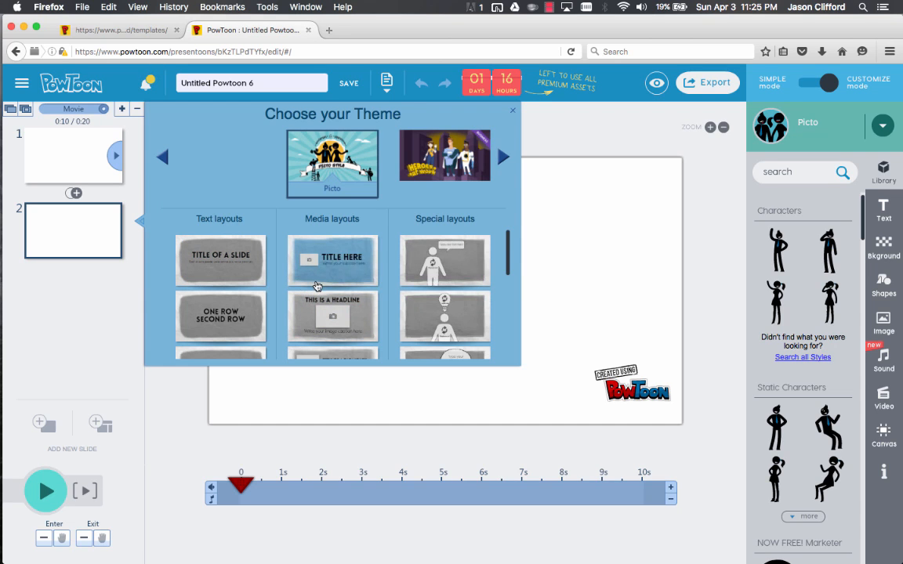
{"action": "scroll", "coordinate": [481, 259], "scroll_direction": "down", "scroll_amount": 5}
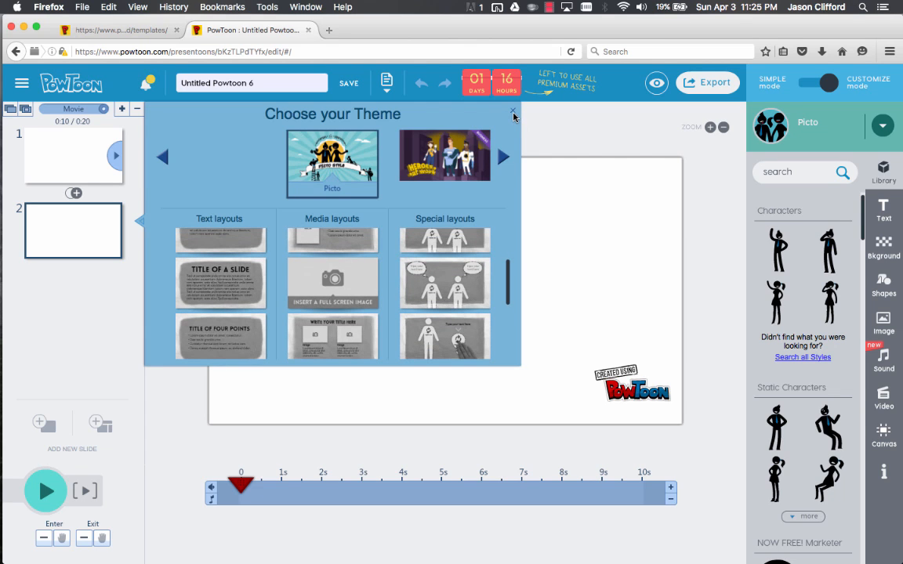
{"action": "left_click", "coordinate": [513, 113]}
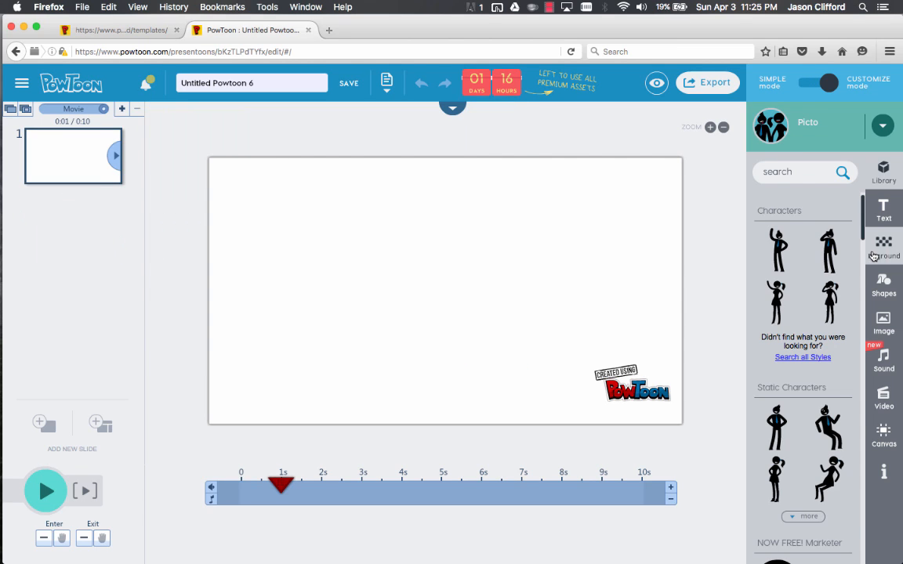
Apply the lined notebook-paper style background to the first slide.
{"action": "left_click", "coordinate": [884, 248]}
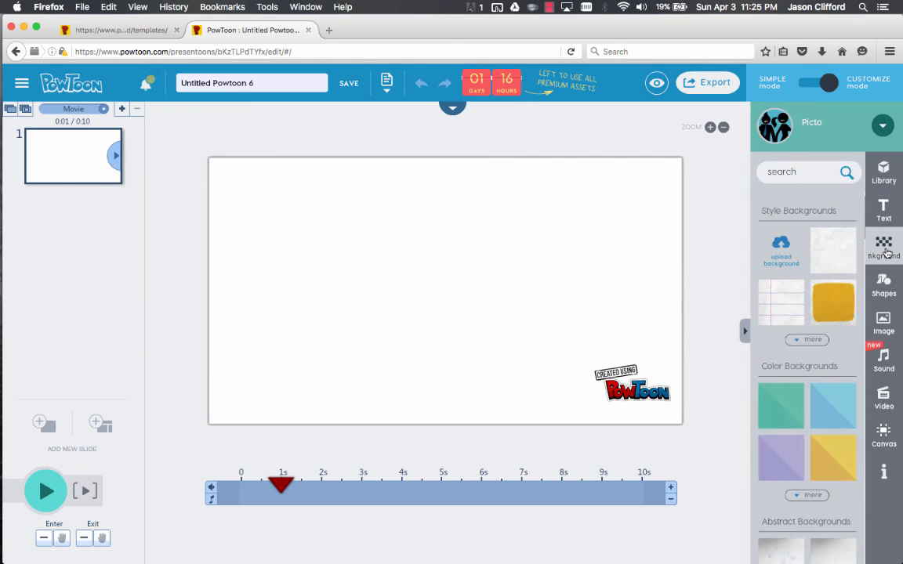
{"action": "left_click", "coordinate": [778, 313]}
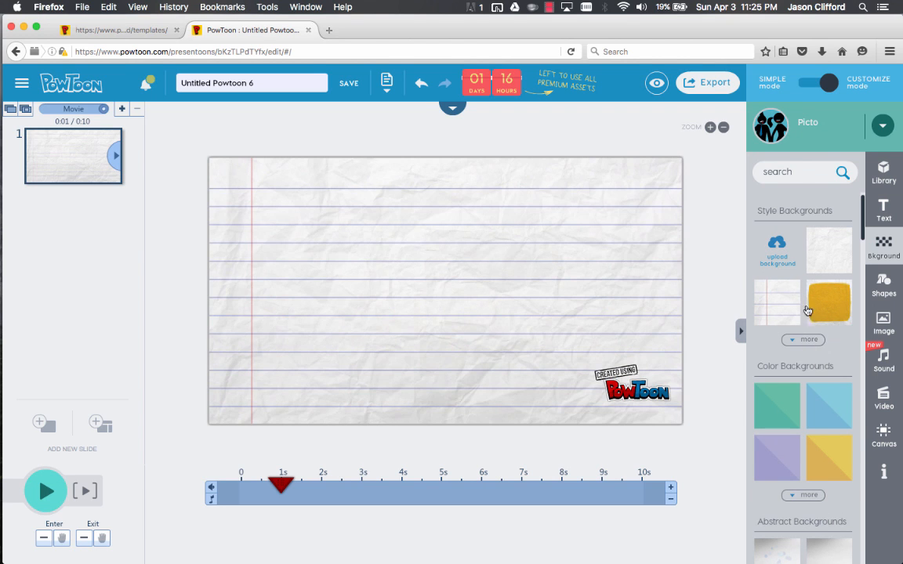
Add a text box to the slide reading "Welcome to English".
{"action": "left_click", "coordinate": [884, 208]}
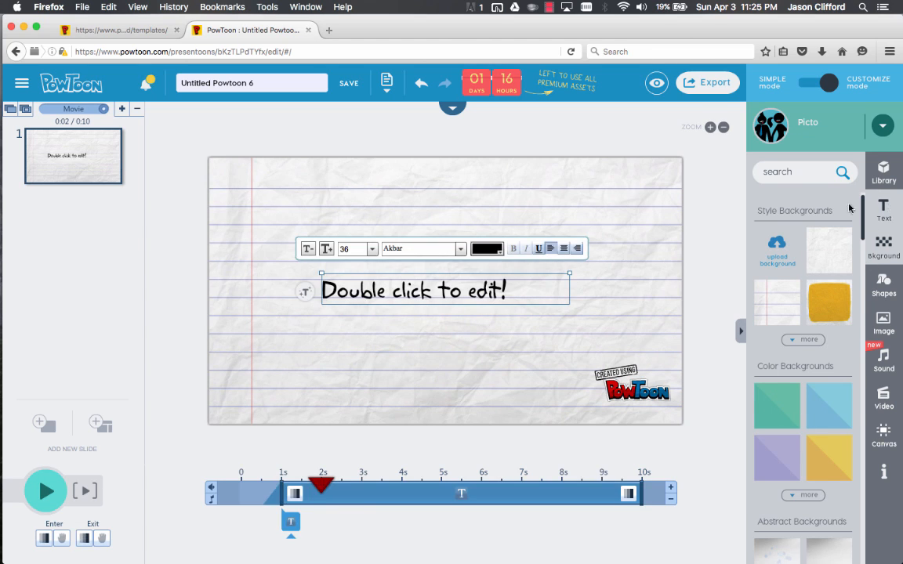
{"action": "double_click", "coordinate": [394, 291]}
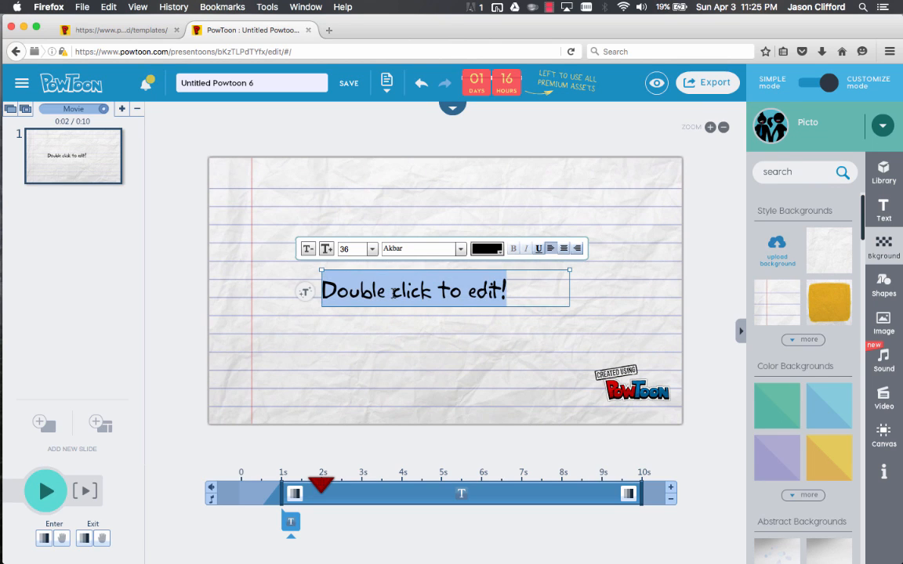
{"action": "type", "text": "Welco"}
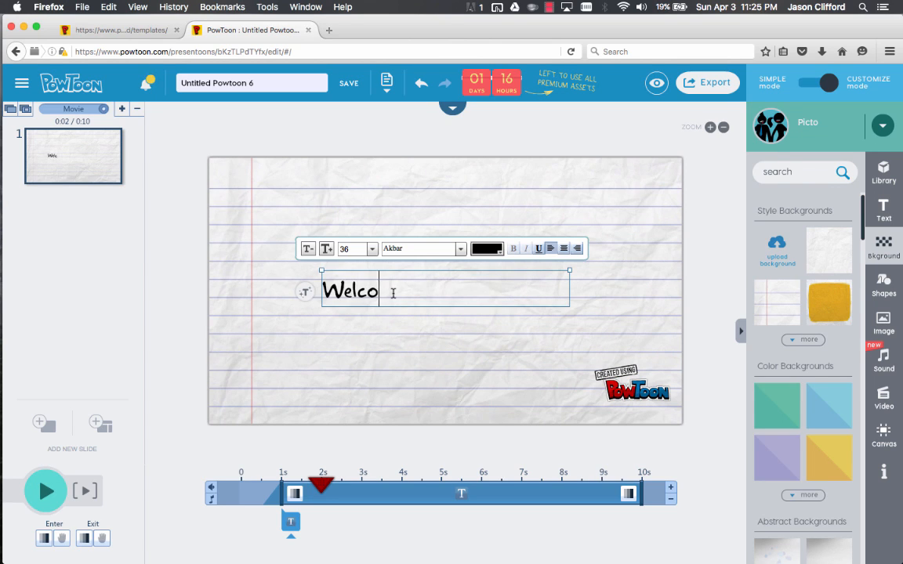
{"action": "type", "text": "me to E"}
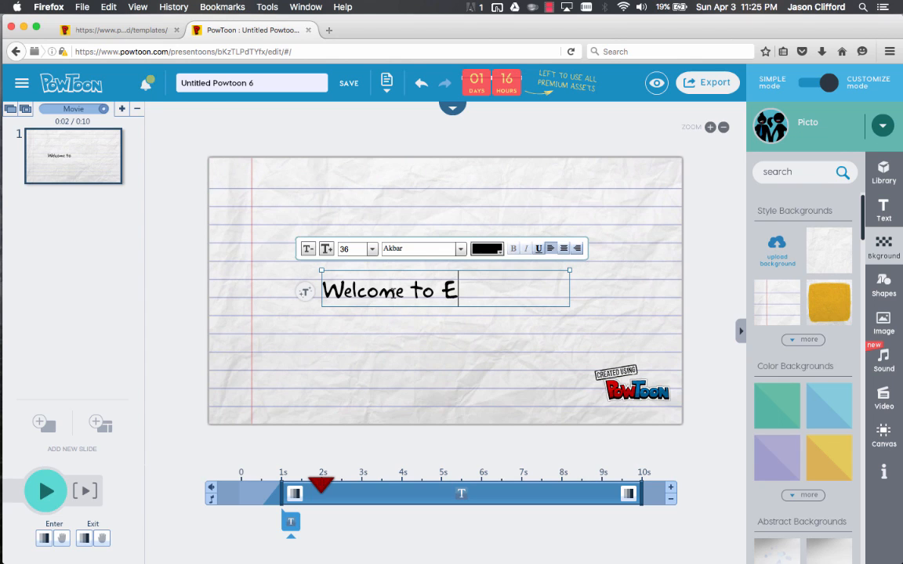
{"action": "type", "text": "nglish"}
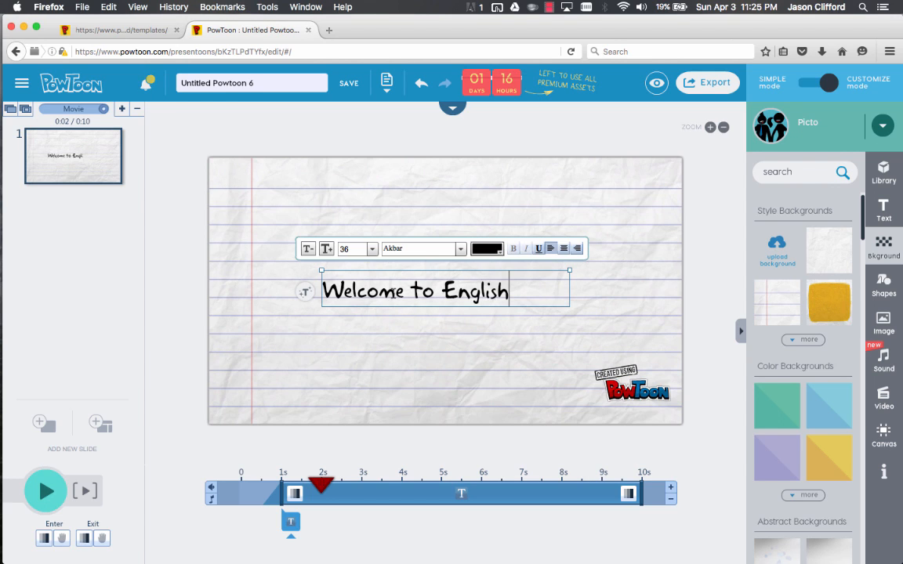
Set the title's font size to 66 and widen its text box so the title fits on one line.
{"action": "left_click", "coordinate": [355, 249]}
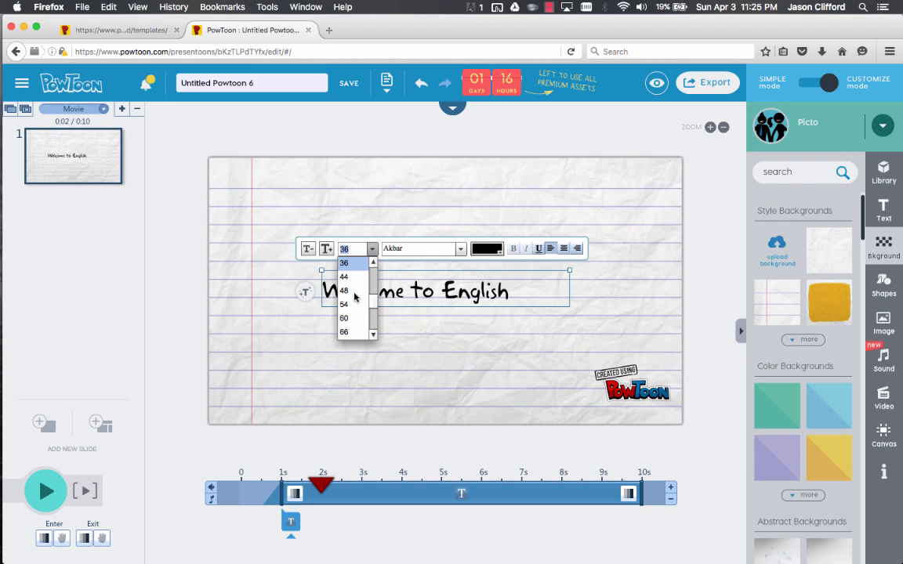
{"action": "left_click", "coordinate": [353, 332]}
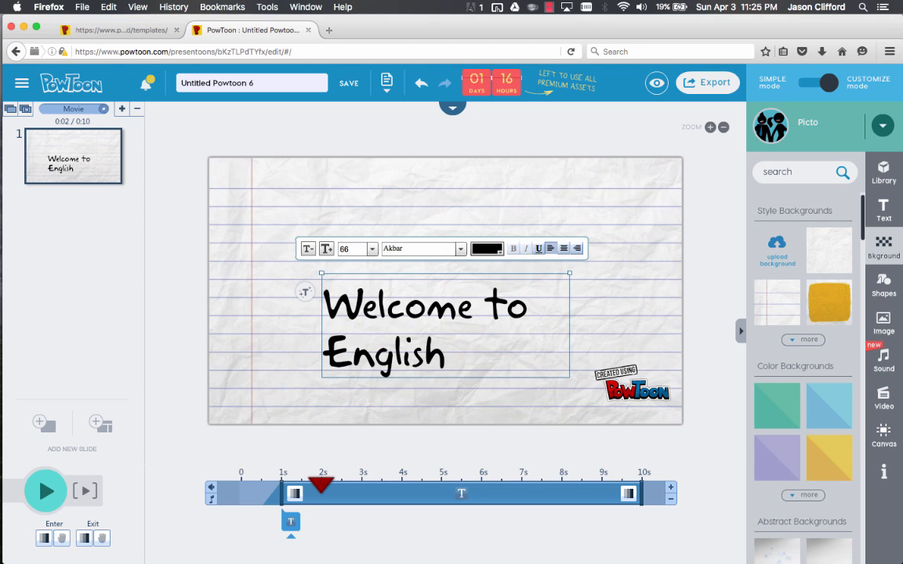
{"action": "left_click_drag", "start_coordinate": [568, 275], "coordinate": [691, 276]}
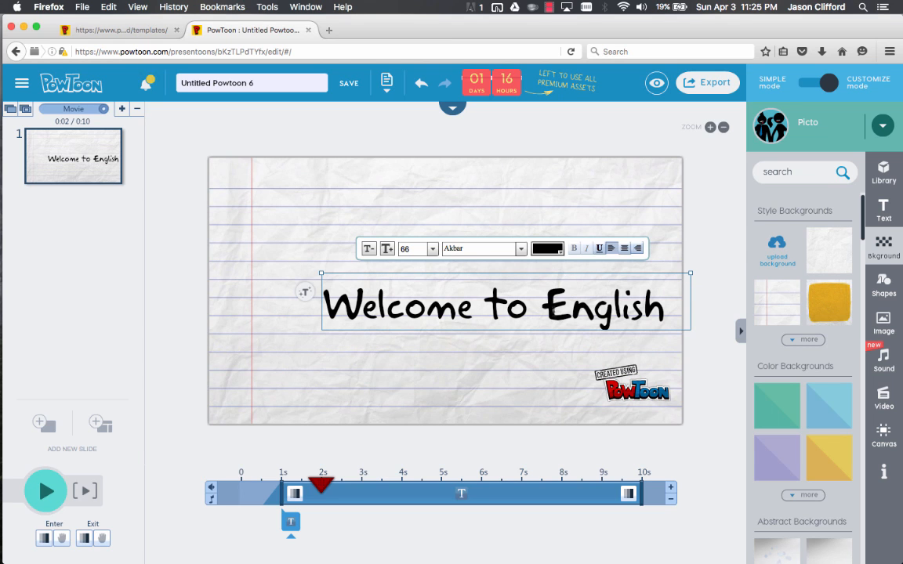
Move the "Welcome to English" title to the top of the slide, roughly centred horizontally, and deselect it.
{"action": "left_click_drag", "start_coordinate": [554, 327], "coordinate": [460, 221]}
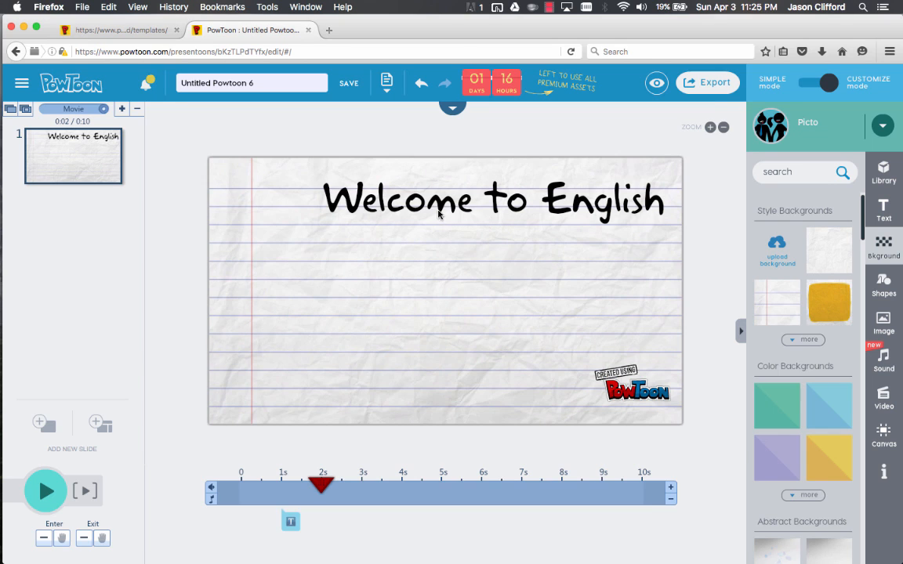
{"action": "left_click_drag", "start_coordinate": [509, 214], "coordinate": [460, 208]}
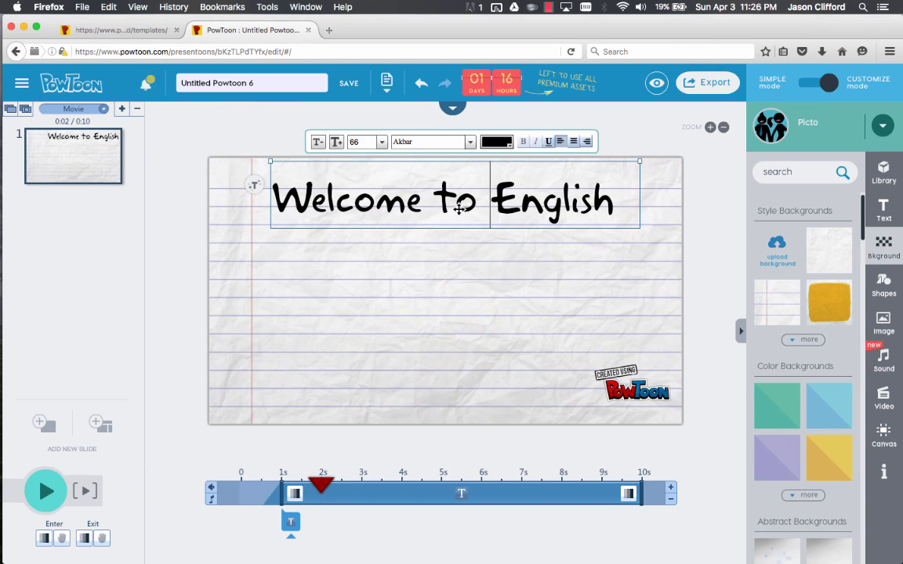
{"action": "left_click", "coordinate": [470, 277]}
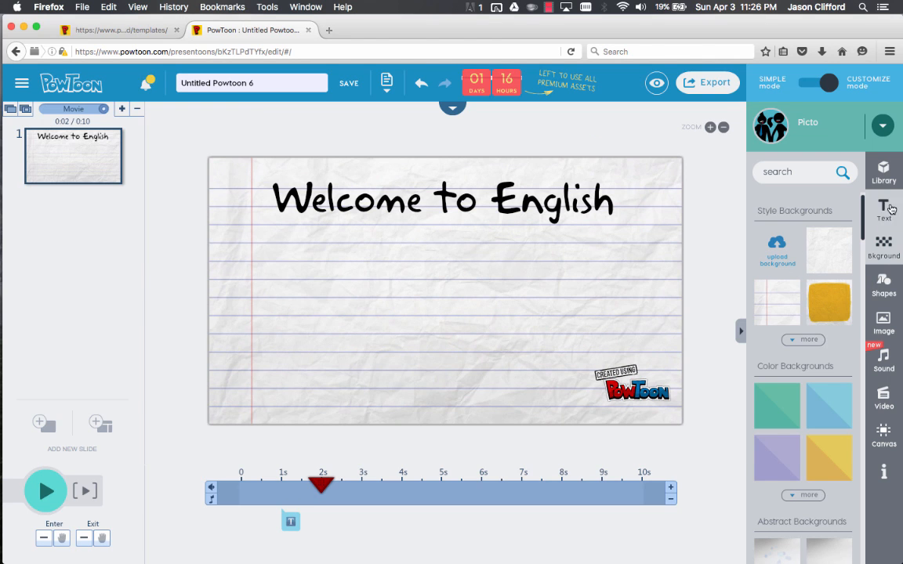
Browse the library's Picto characters and its full list of props for something to add to the title slide.
{"action": "left_click", "coordinate": [888, 174]}
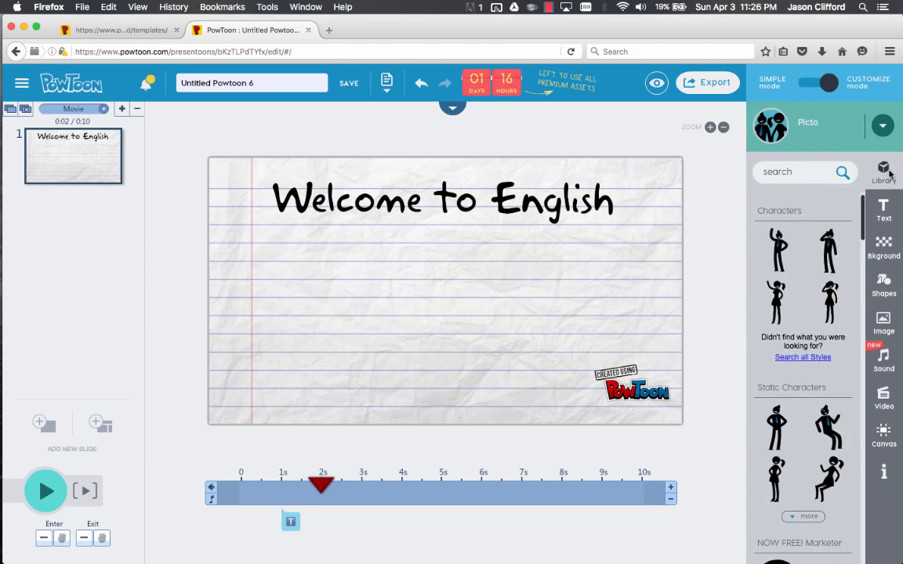
{"action": "scroll", "coordinate": [780, 353], "scroll_direction": "down", "scroll_amount": 5}
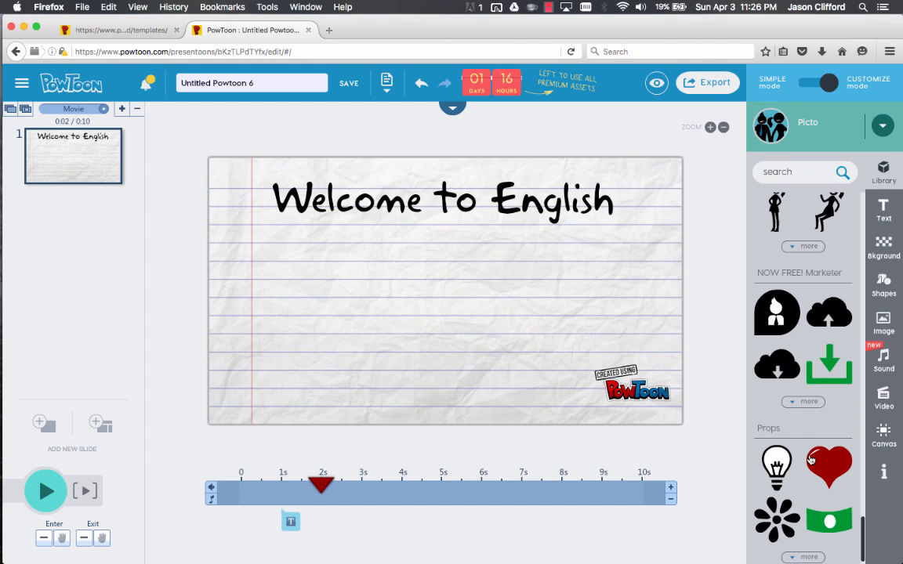
{"action": "left_click", "coordinate": [796, 558]}
{"action": "scroll", "coordinate": [817, 401], "scroll_direction": "down", "scroll_amount": 4}
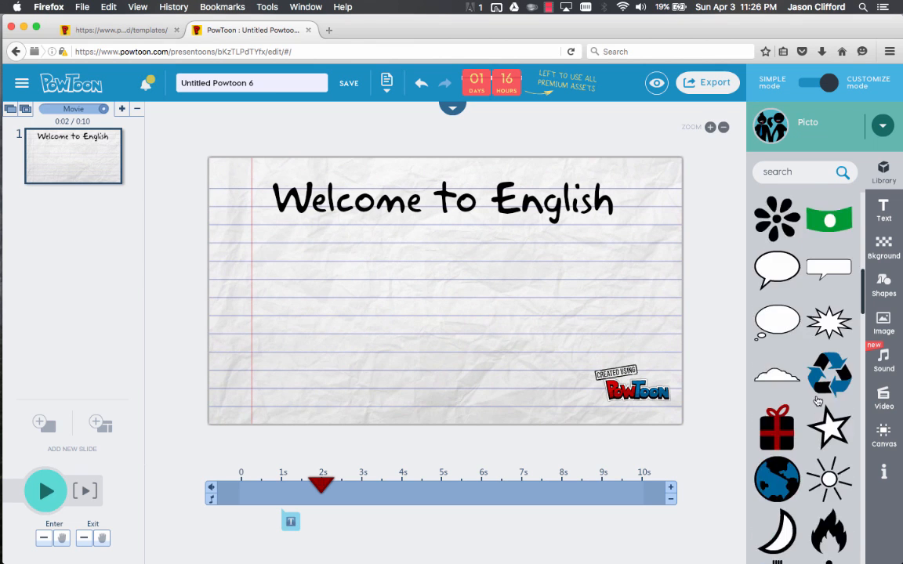
{"action": "scroll", "coordinate": [817, 401], "scroll_direction": "down", "scroll_amount": 2}
{"action": "scroll", "coordinate": [817, 401], "scroll_direction": "down", "scroll_amount": 3}
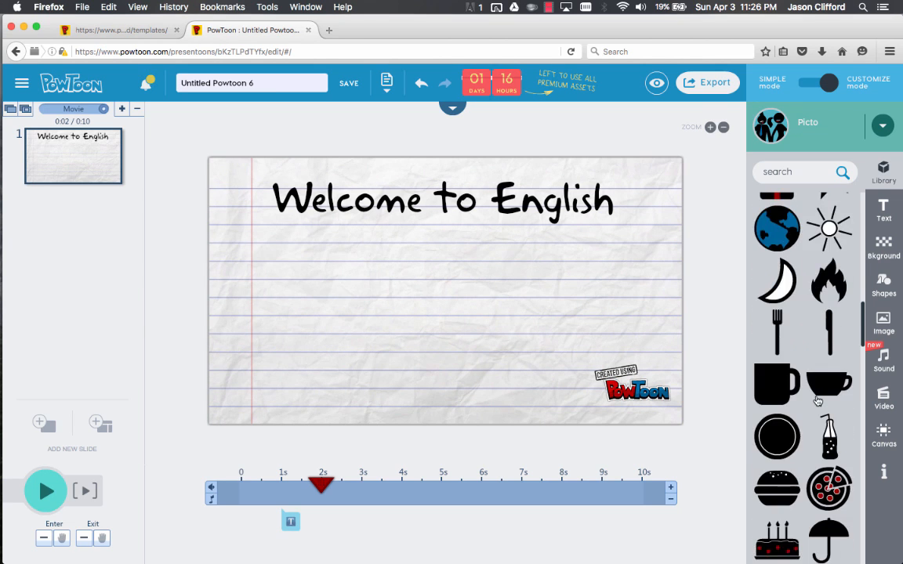
{"action": "scroll", "coordinate": [818, 401], "scroll_direction": "down", "scroll_amount": 2}
{"action": "scroll", "coordinate": [817, 401], "scroll_direction": "down", "scroll_amount": 7}
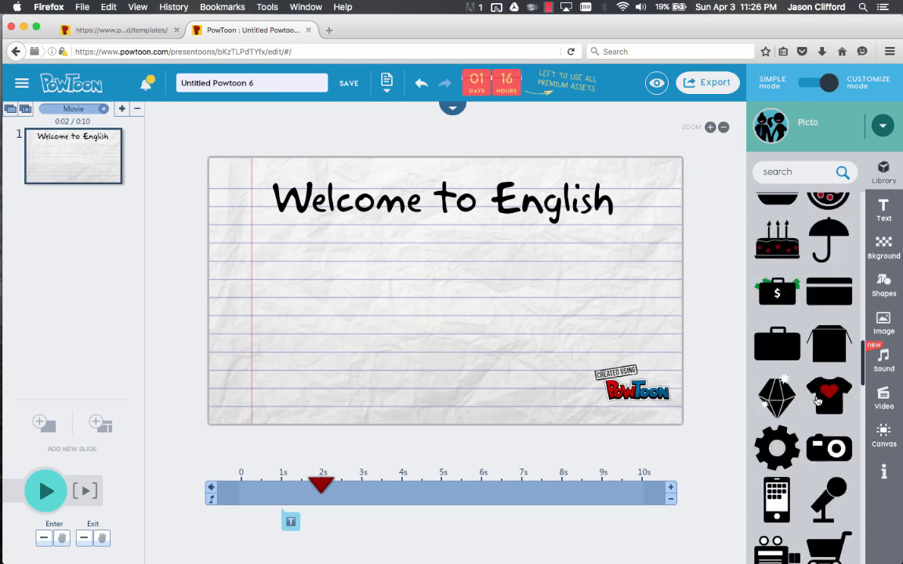
{"action": "scroll", "coordinate": [817, 401], "scroll_direction": "down", "scroll_amount": 8}
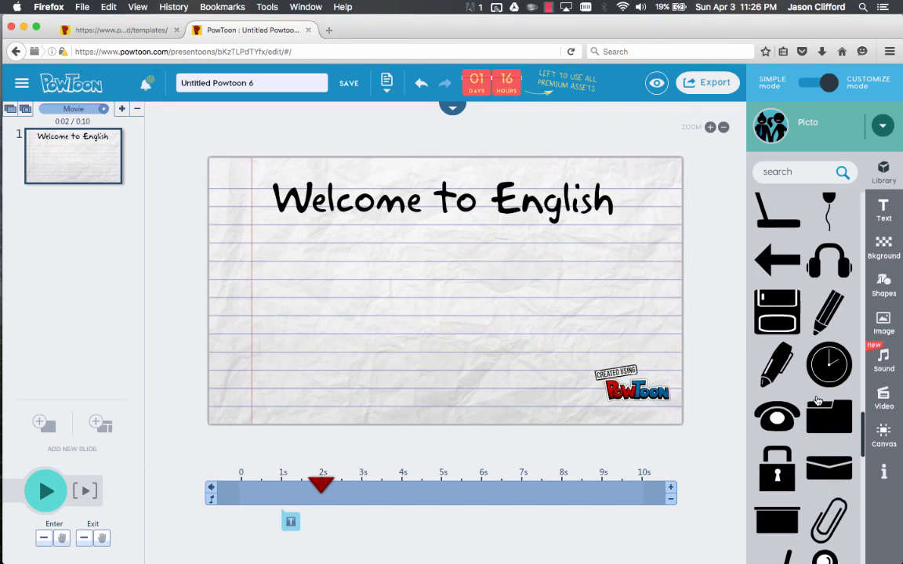
{"action": "scroll", "coordinate": [817, 401], "scroll_direction": "down", "scroll_amount": 4}
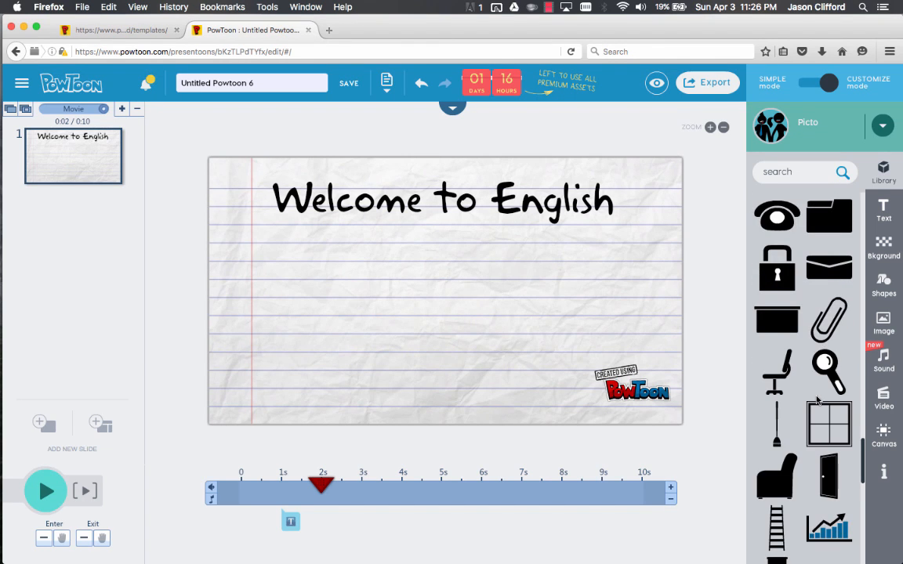
{"action": "scroll", "coordinate": [817, 401], "scroll_direction": "down", "scroll_amount": 1}
{"action": "scroll", "coordinate": [817, 402], "scroll_direction": "down", "scroll_amount": 2}
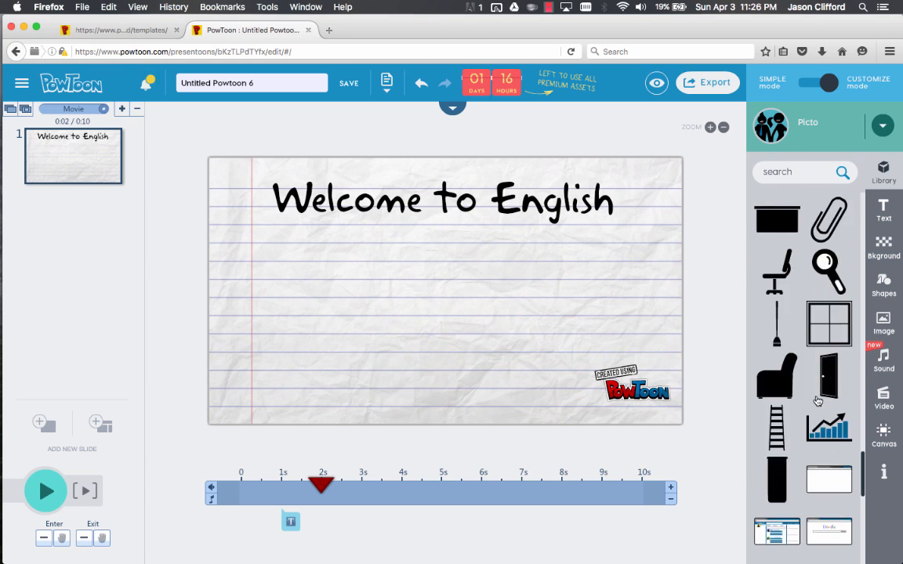
{"action": "scroll", "coordinate": [817, 401], "scroll_direction": "down", "scroll_amount": 5}
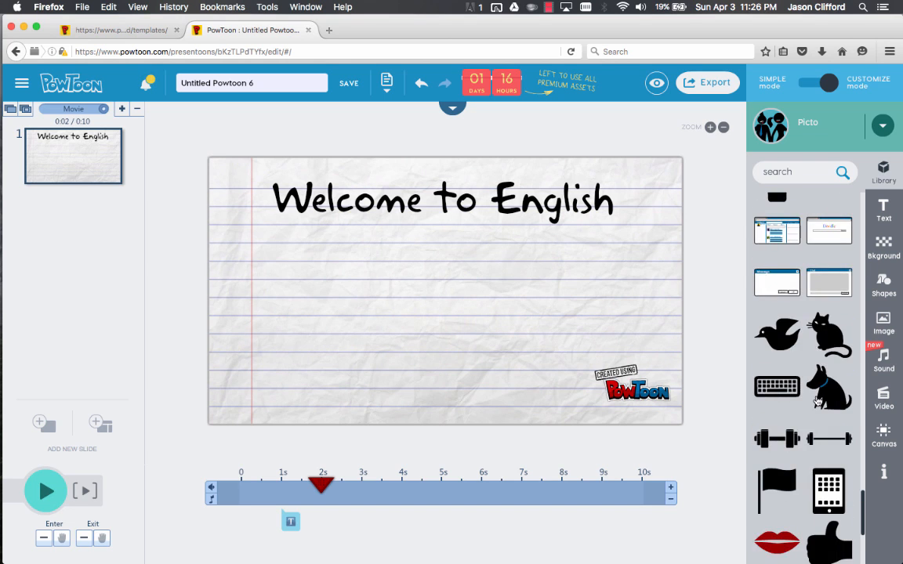
{"action": "scroll", "coordinate": [817, 401], "scroll_direction": "down", "scroll_amount": 4}
{"action": "scroll", "coordinate": [817, 402], "scroll_direction": "up", "scroll_amount": 12}
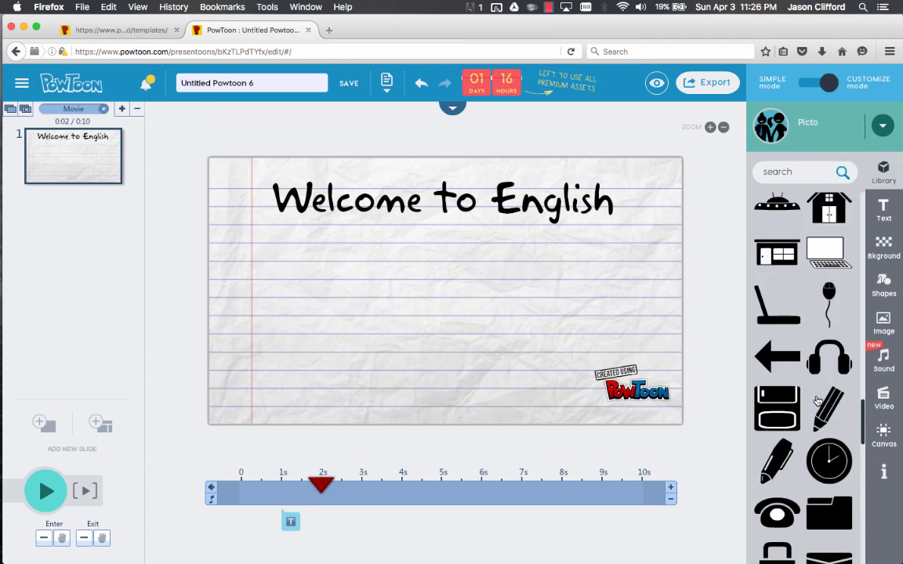
{"action": "scroll", "coordinate": [817, 401], "scroll_direction": "up", "scroll_amount": 3}
{"action": "scroll", "coordinate": [816, 401], "scroll_direction": "up", "scroll_amount": 15}
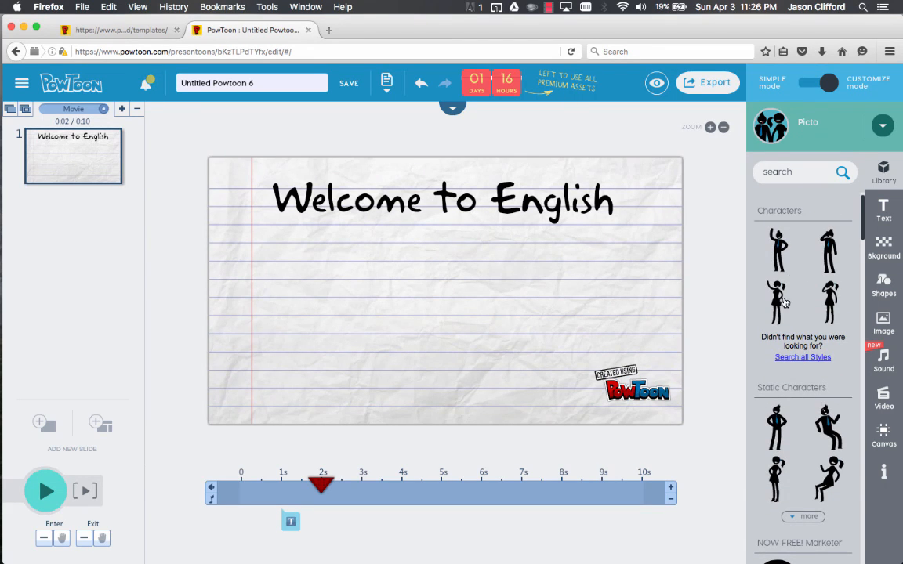
Add the waving Picto woman with the ponytail to the title slide.
{"action": "mouse_move", "coordinate": [780, 301]}
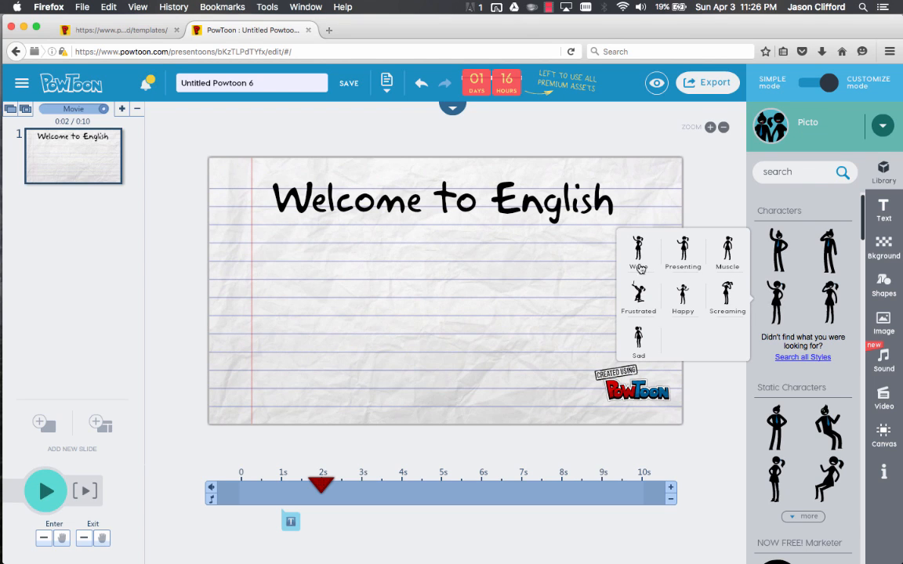
{"action": "left_click", "coordinate": [773, 303]}
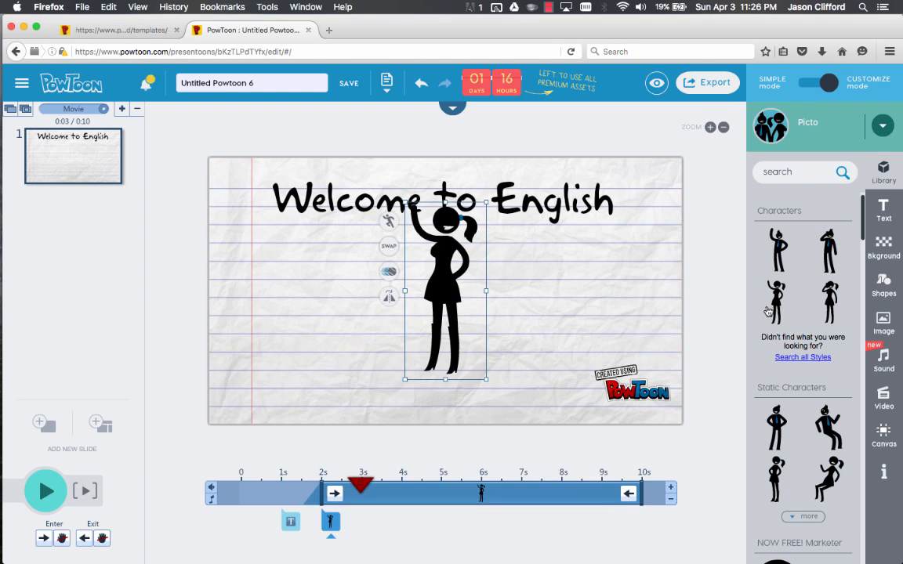
{"action": "left_click", "coordinate": [387, 226]}
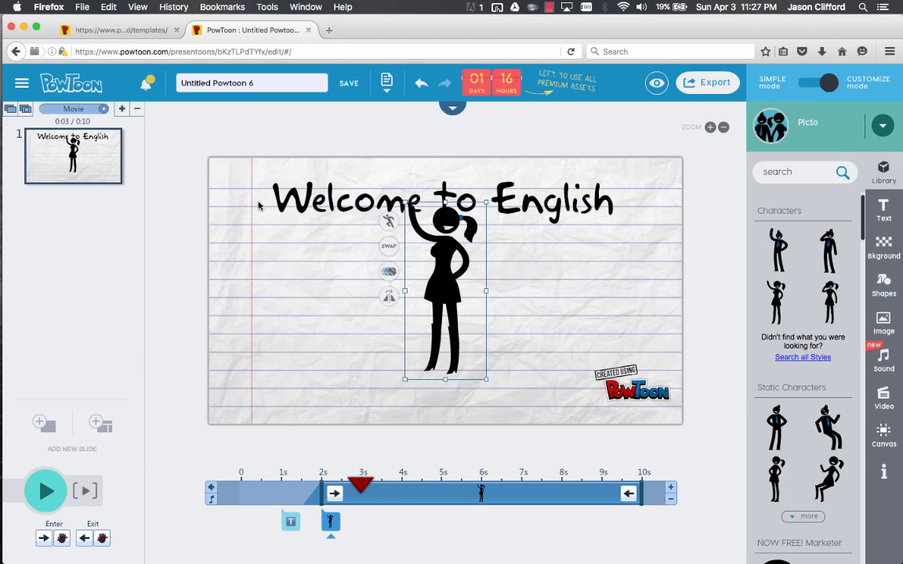
{"action": "mouse_move", "coordinate": [389, 225]}
{"action": "left_click", "coordinate": [388, 221]}
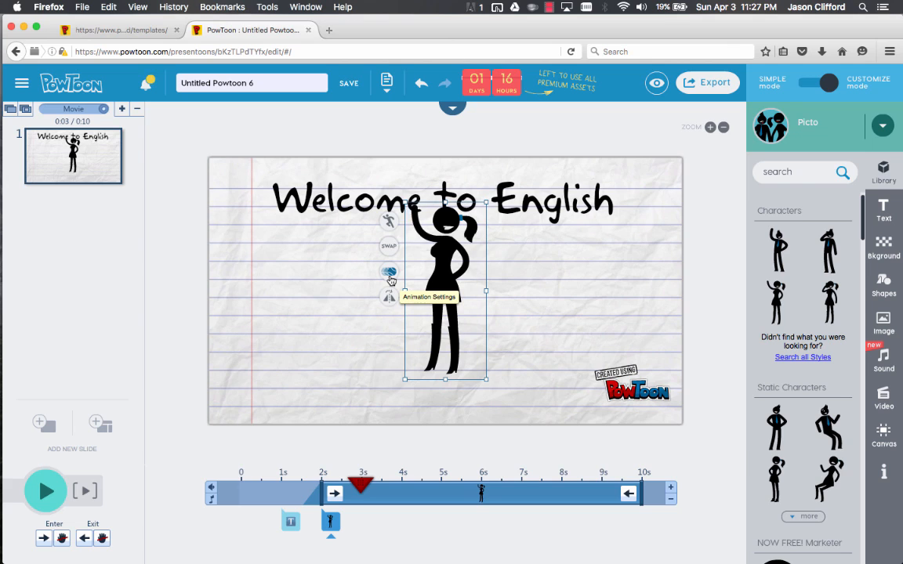
Set the waving character's animation to Play in Loop, mirror it horizontally, and deselect it.
{"action": "left_click", "coordinate": [390, 272]}
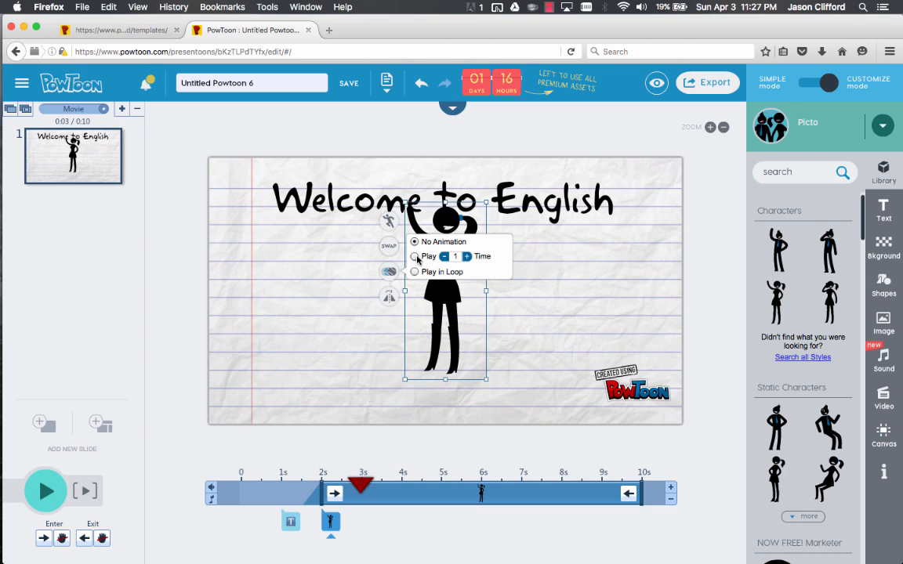
{"action": "left_click", "coordinate": [415, 257]}
{"action": "left_click", "coordinate": [415, 272]}
{"action": "left_click", "coordinate": [377, 333]}
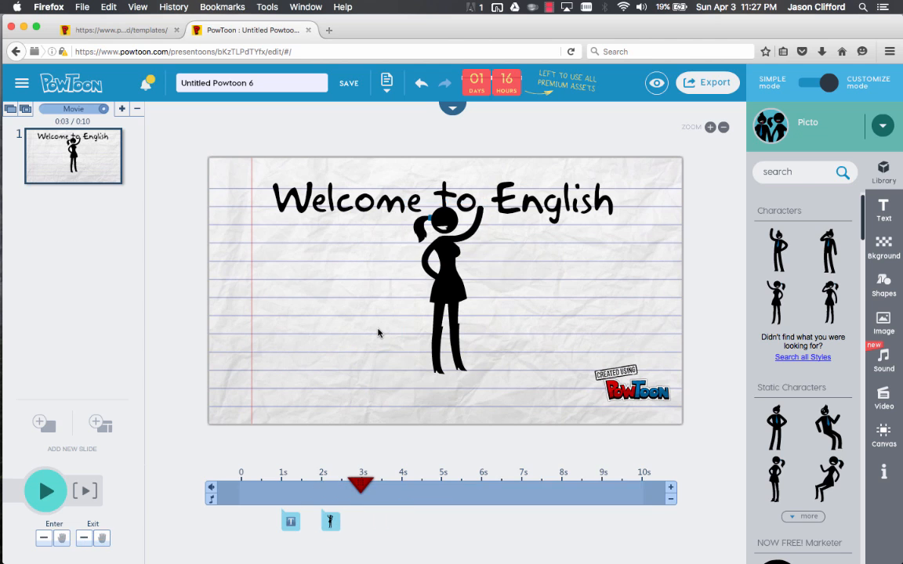
Move the waving character beside the red margin line below the title and enlarge it until its legs run off the slide's lower edge.
{"action": "left_click_drag", "start_coordinate": [445, 377], "coordinate": [294, 378]}
{"action": "left_click", "coordinate": [301, 280]}
{"action": "scroll", "coordinate": [387, 297], "scroll_direction": "up", "scroll_amount": 1}
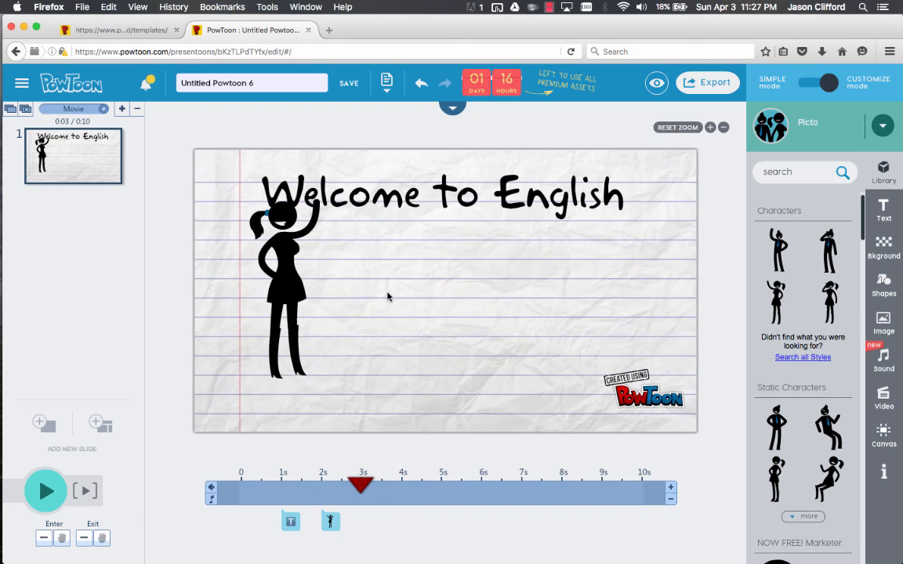
{"action": "left_click_drag", "start_coordinate": [288, 289], "coordinate": [303, 318]}
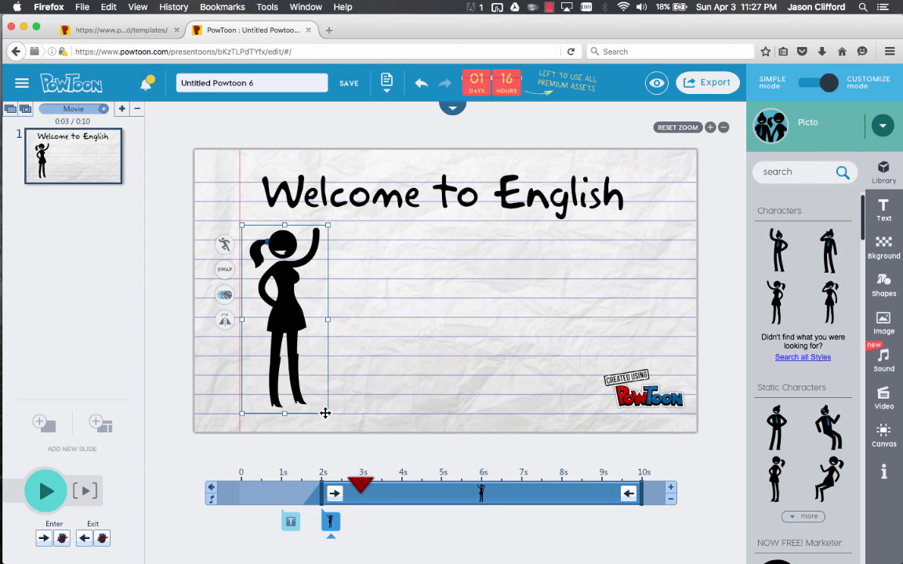
{"action": "left_click_drag", "start_coordinate": [326, 413], "coordinate": [533, 559]}
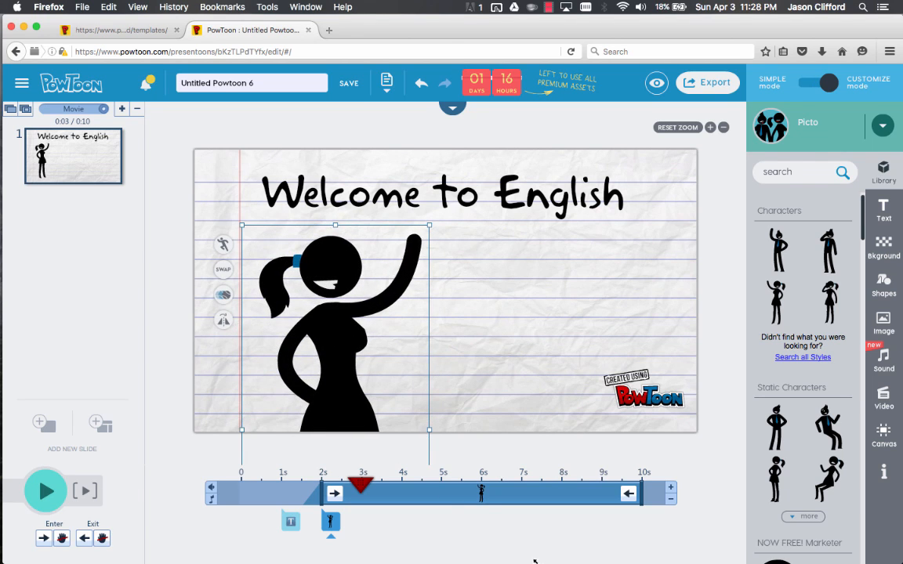
{"action": "left_click", "coordinate": [359, 346]}
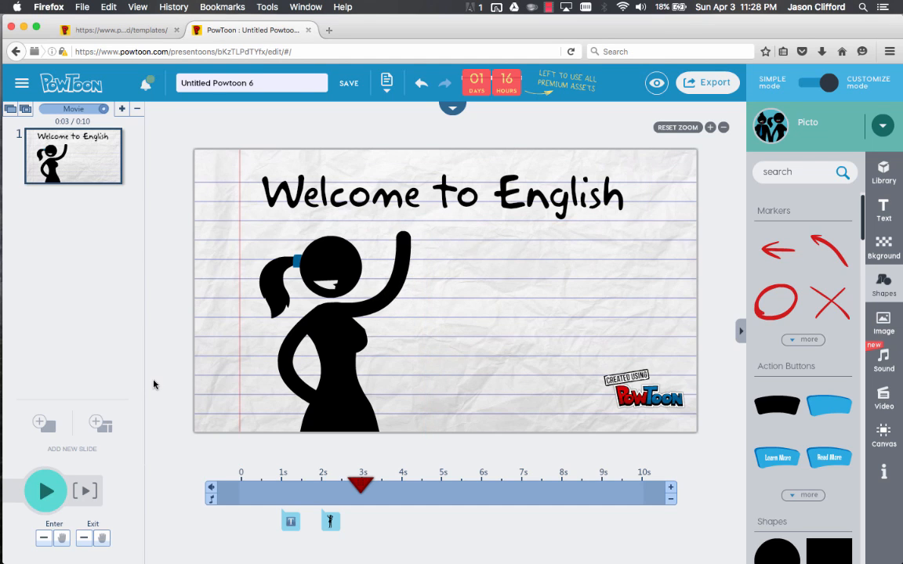
Add a second slide using the Picto theme's "Describe a process" media layout.
{"action": "left_click", "coordinate": [101, 424]}
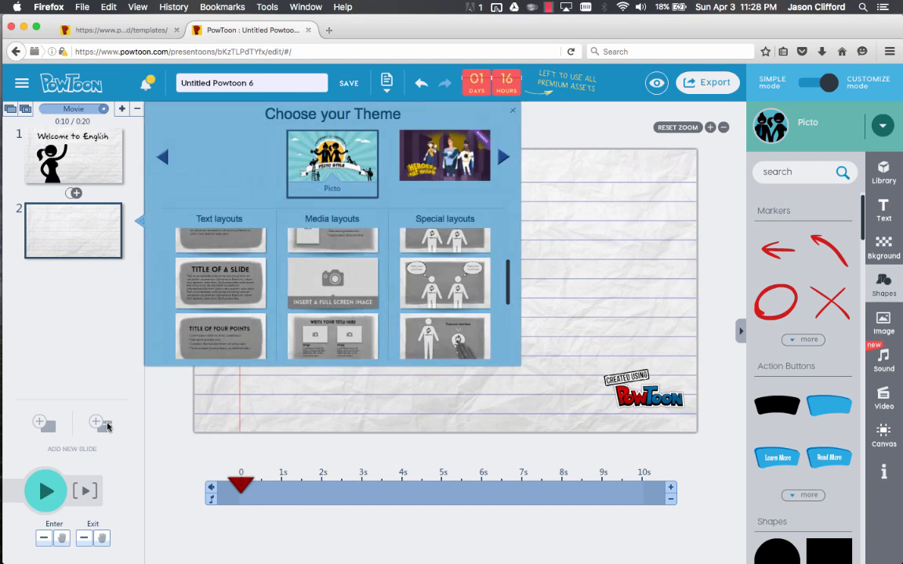
{"action": "scroll", "coordinate": [314, 302], "scroll_direction": "down", "scroll_amount": 5}
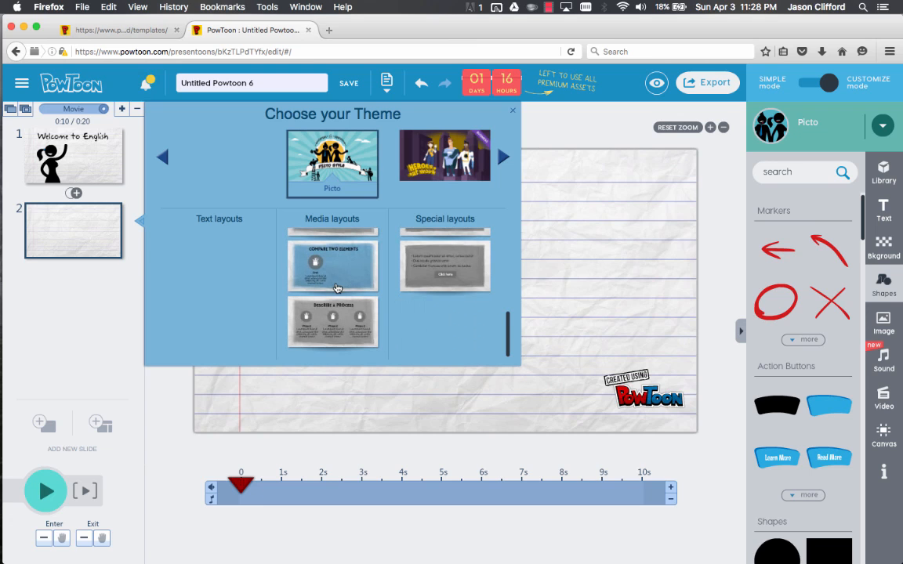
{"action": "left_click", "coordinate": [336, 325]}
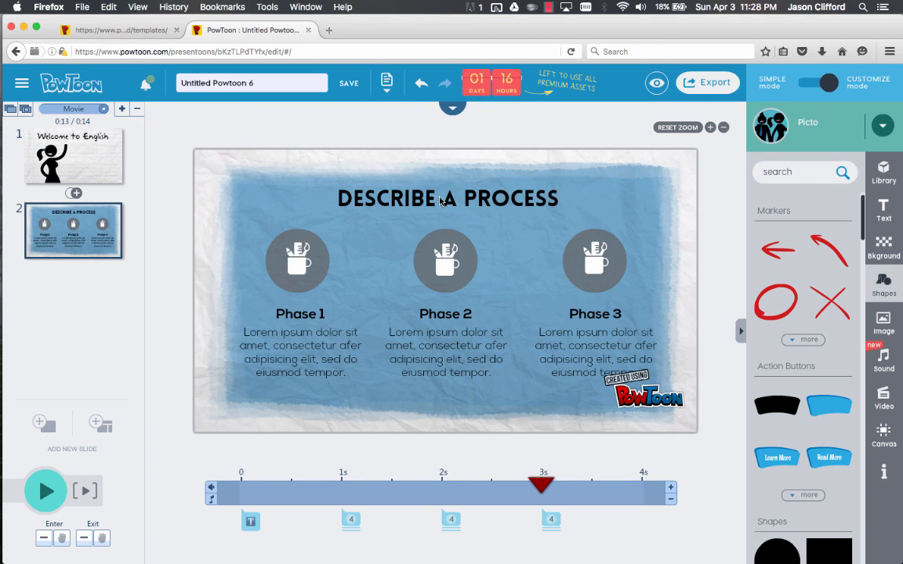
Replace the "Describe a process" title on slide 2 with "3 GOLDEN RULES".
{"action": "double_click", "coordinate": [440, 202]}
{"action": "double_click", "coordinate": [441, 199]}
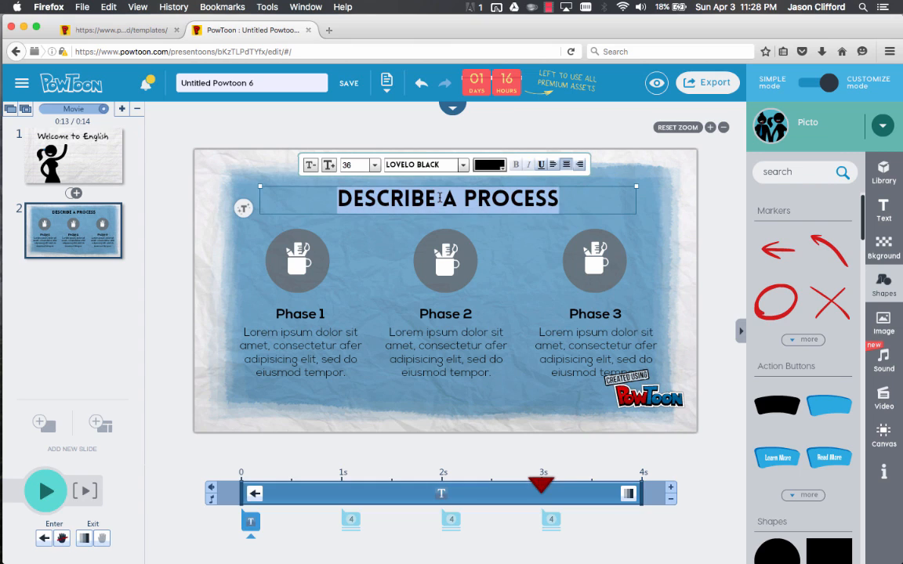
{"action": "type", "text": "RU"}
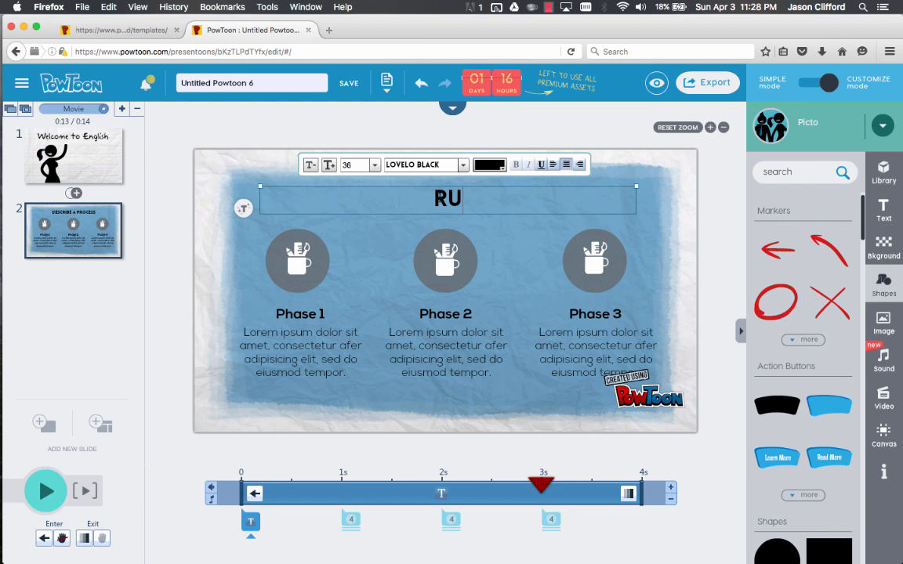
{"action": "type", "text": "LES"}
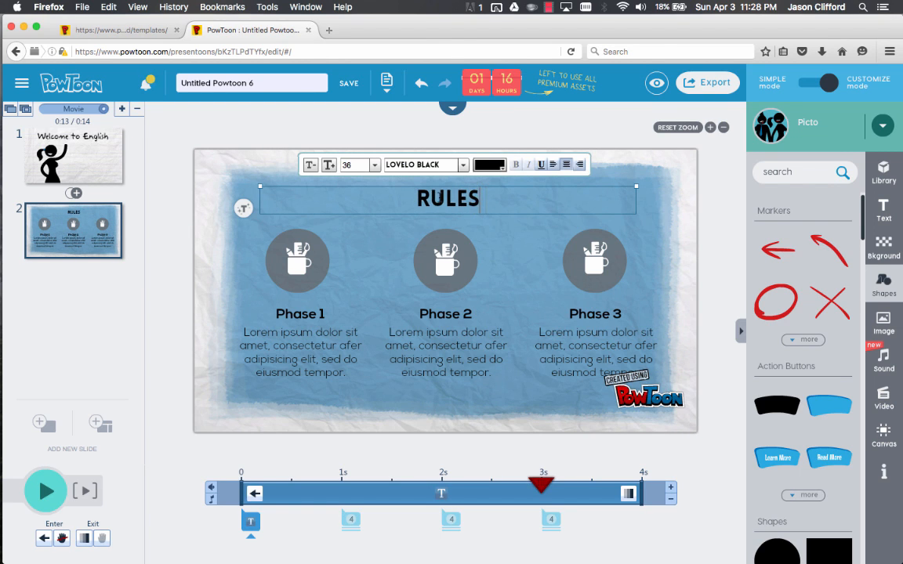
{"action": "key", "text": "BackSpace"}
{"action": "key", "text": "BackSpace"}
{"action": "key", "text": "BackSpace"}
{"action": "key", "text": "BackSpace"}
{"action": "key", "text": "BackSpace"}
{"action": "type", "text": "3"}
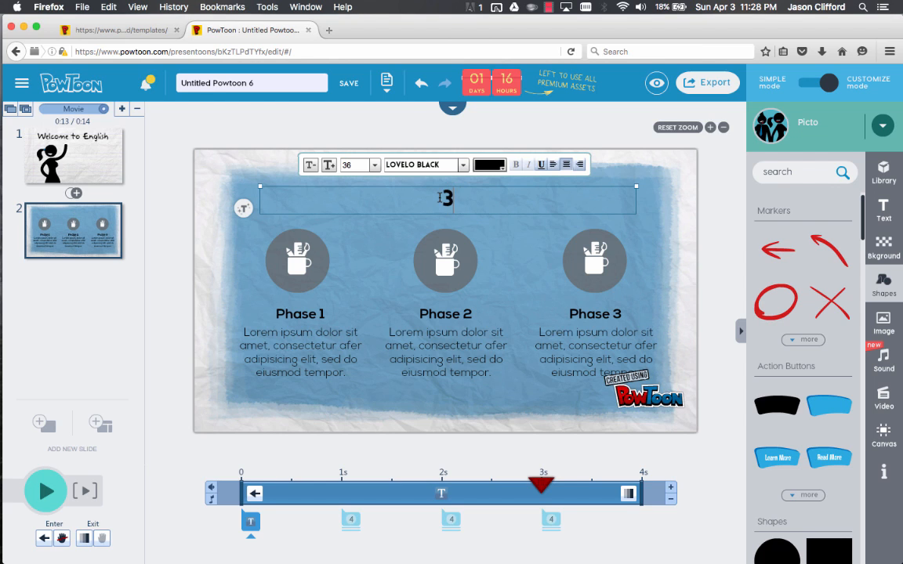
{"action": "type", "text": " GOLDEN "}
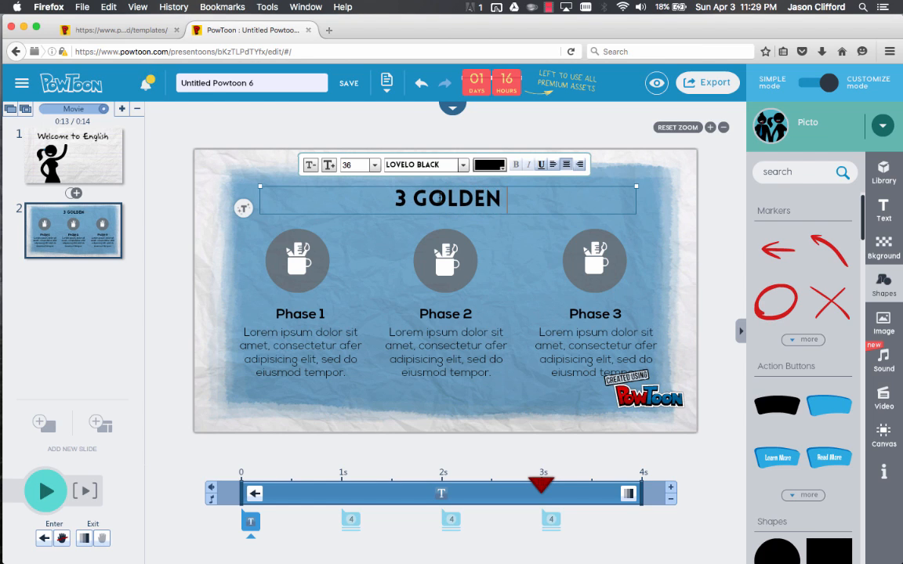
{"action": "type", "text": "RUL"}
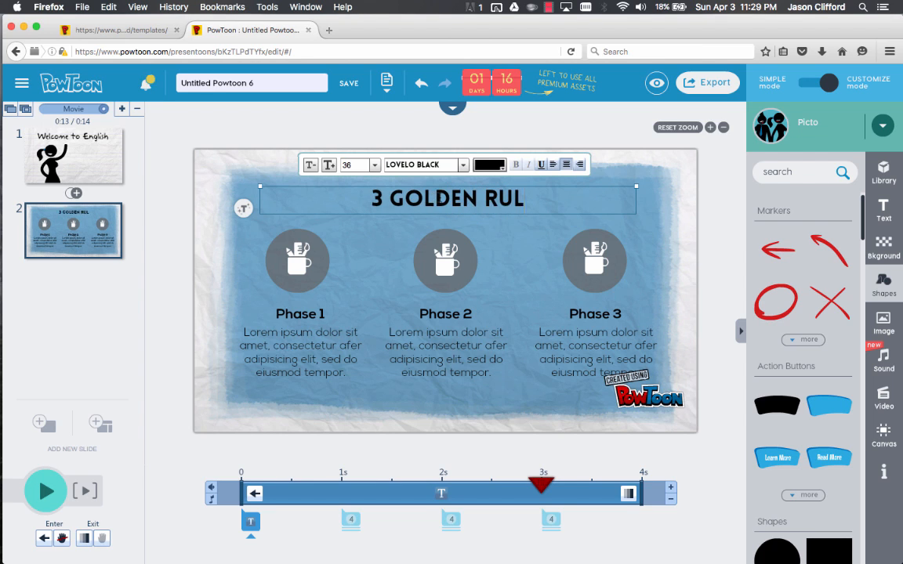
{"action": "type", "text": "ES"}
Replace the "Phase 1" heading in the first column with "Rule #1".
{"action": "left_click", "coordinate": [294, 311]}
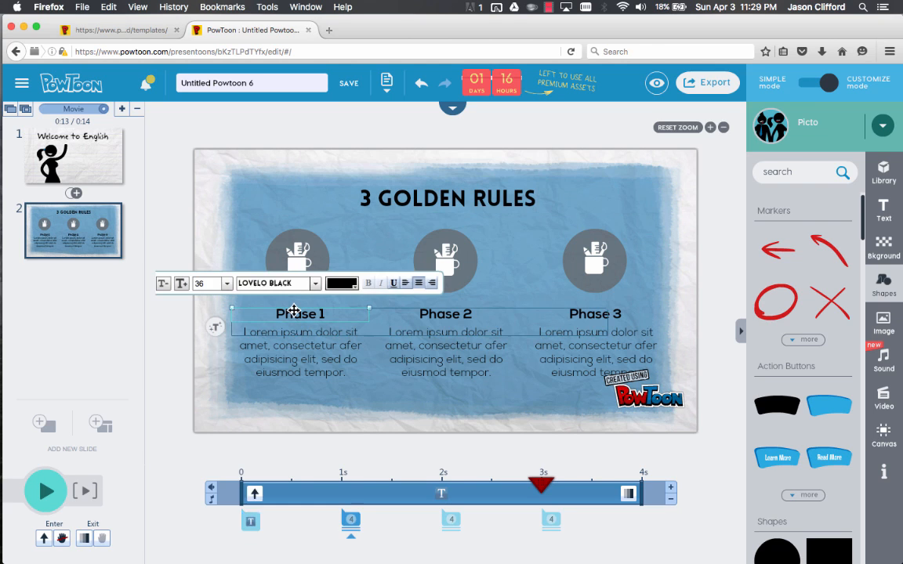
{"action": "double_click", "coordinate": [294, 312]}
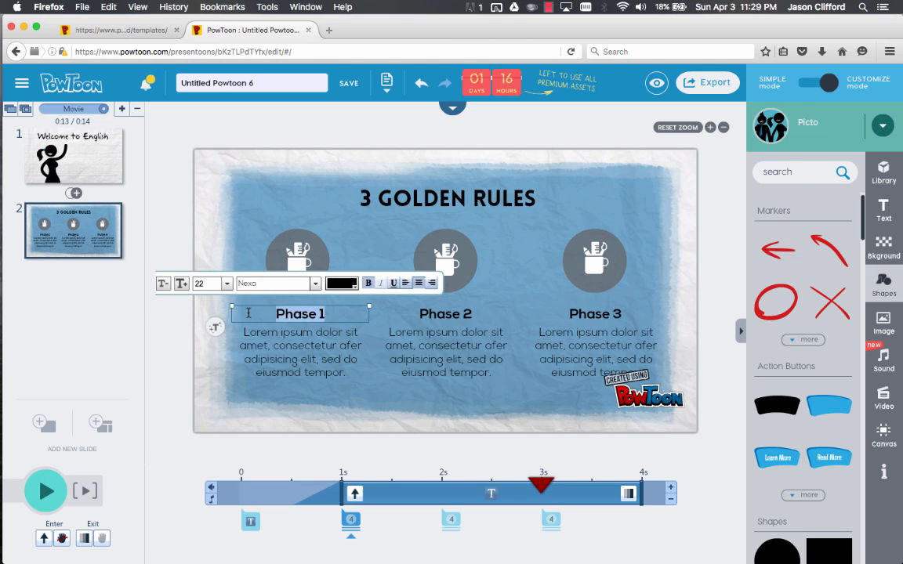
{"action": "type", "text": "Rule #1"}
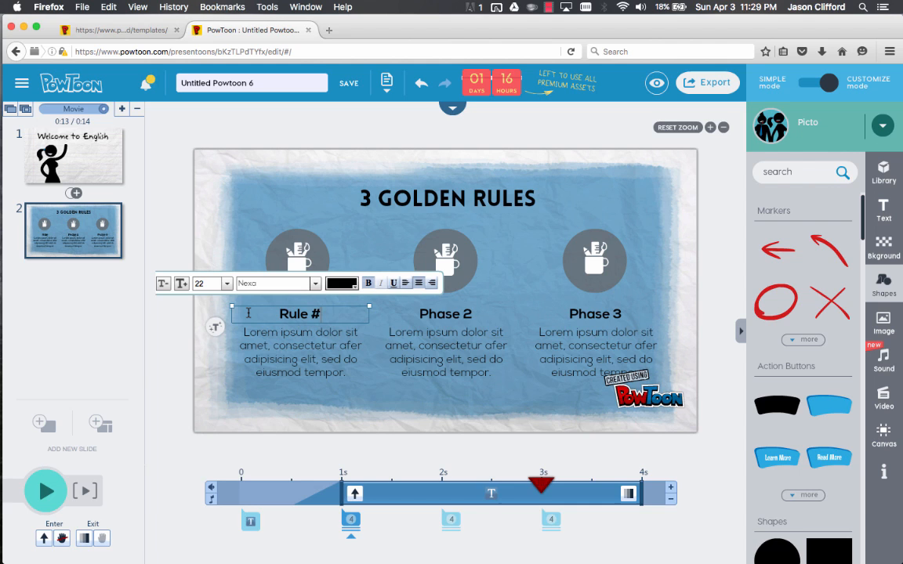
Replace the "Phase 2" heading in the middle column with "Rule #2".
{"action": "left_click", "coordinate": [463, 315]}
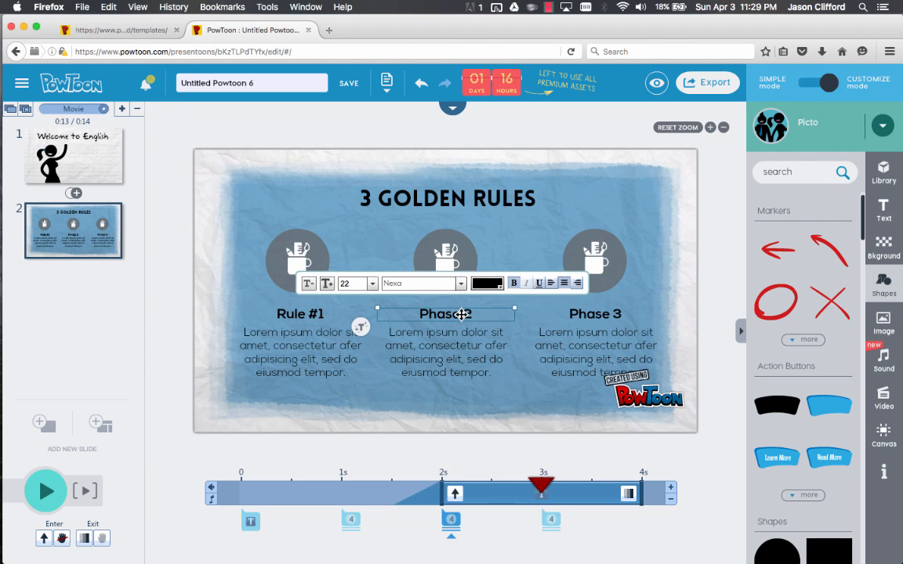
{"action": "double_click", "coordinate": [463, 315]}
{"action": "type", "text": "Rul"}
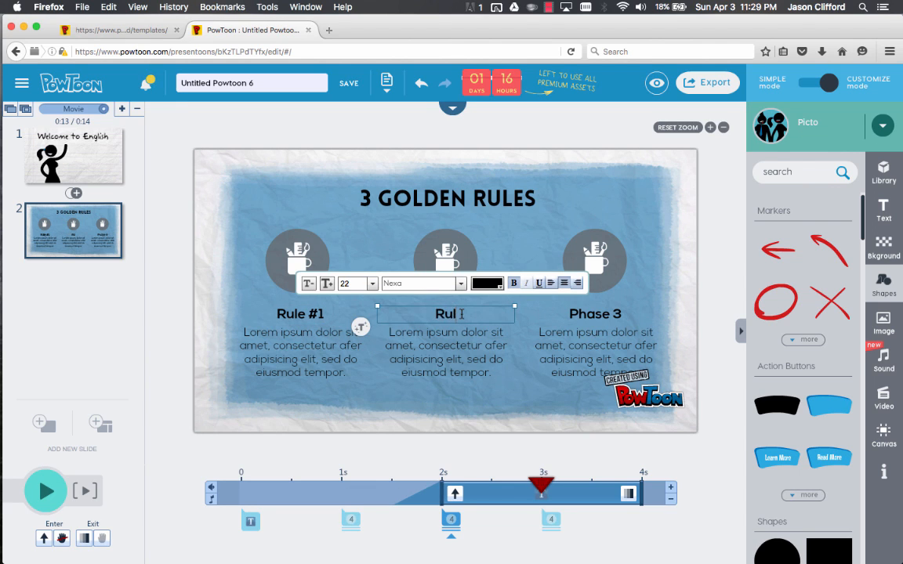
{"action": "type", "text": "e #2"}
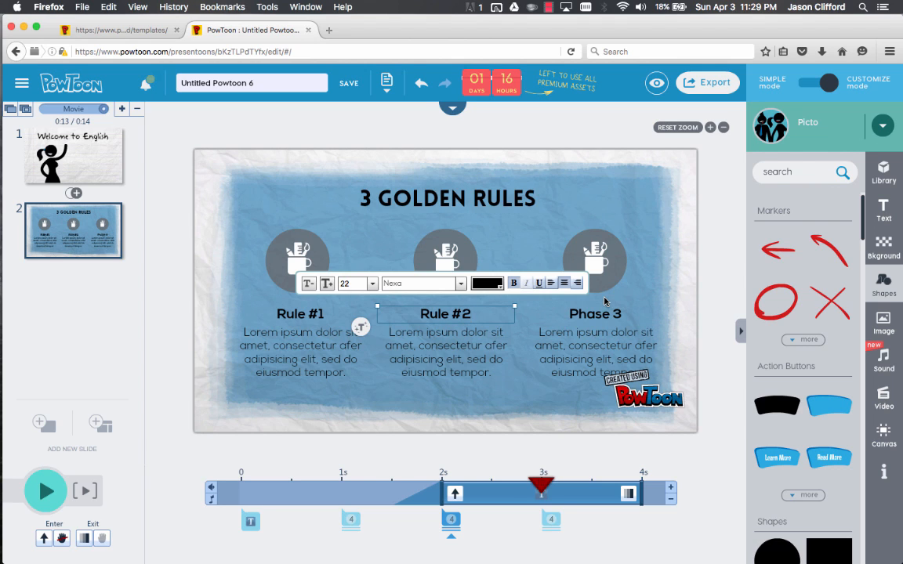
Replace the "Phase 3" heading in the third column with "Rule #3".
{"action": "left_click", "coordinate": [597, 313]}
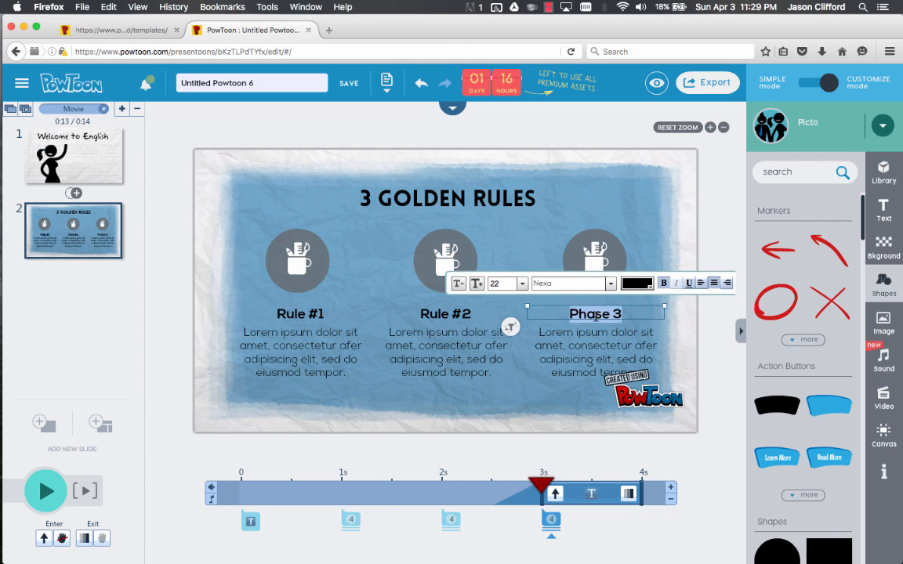
{"action": "double_click", "coordinate": [595, 316]}
{"action": "type", "text": "Rules"}
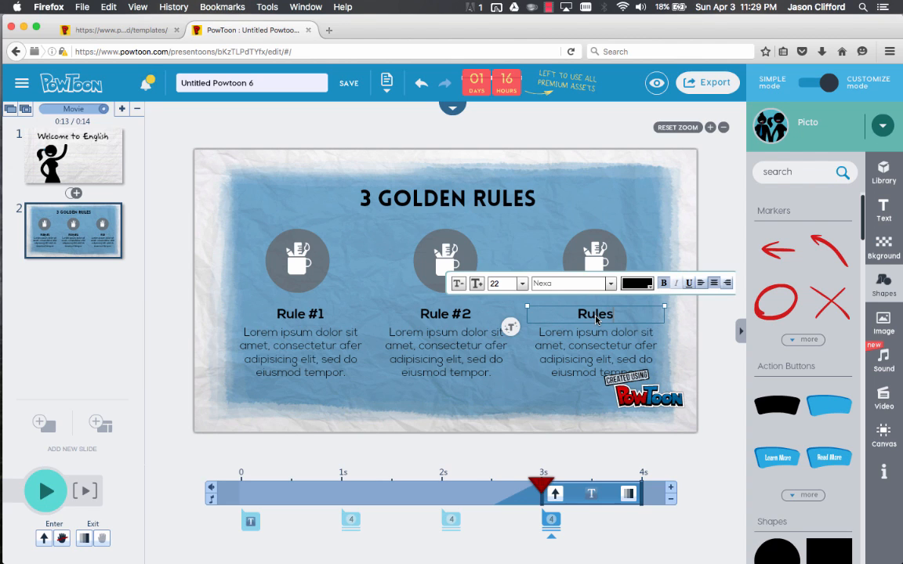
{"action": "key", "text": "BackSpace"}
{"action": "type", "text": "#3"}
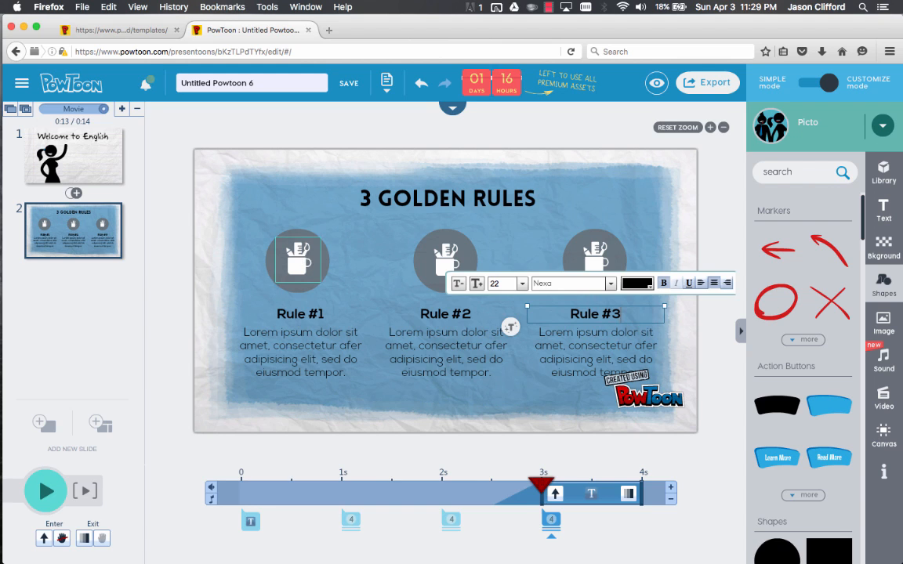
Swap the mug icon above "Rule #1" for the light bulb prop.
{"action": "left_click", "coordinate": [301, 261]}
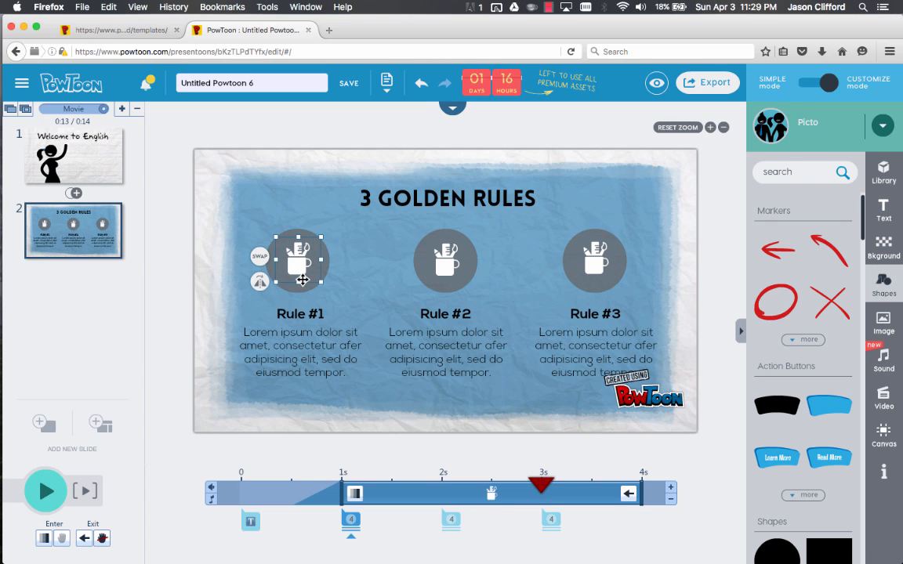
{"action": "left_click", "coordinate": [261, 256]}
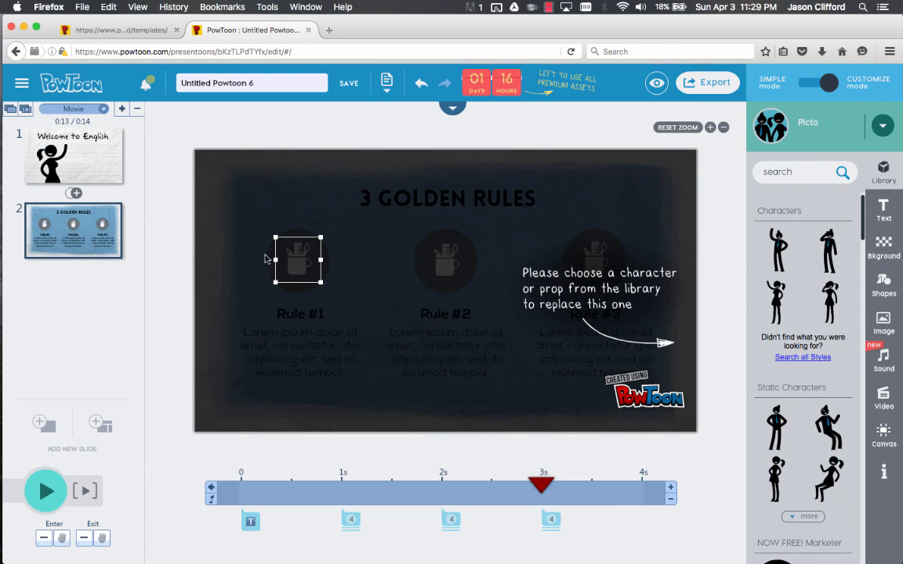
{"action": "scroll", "coordinate": [777, 283], "scroll_direction": "down", "scroll_amount": 5}
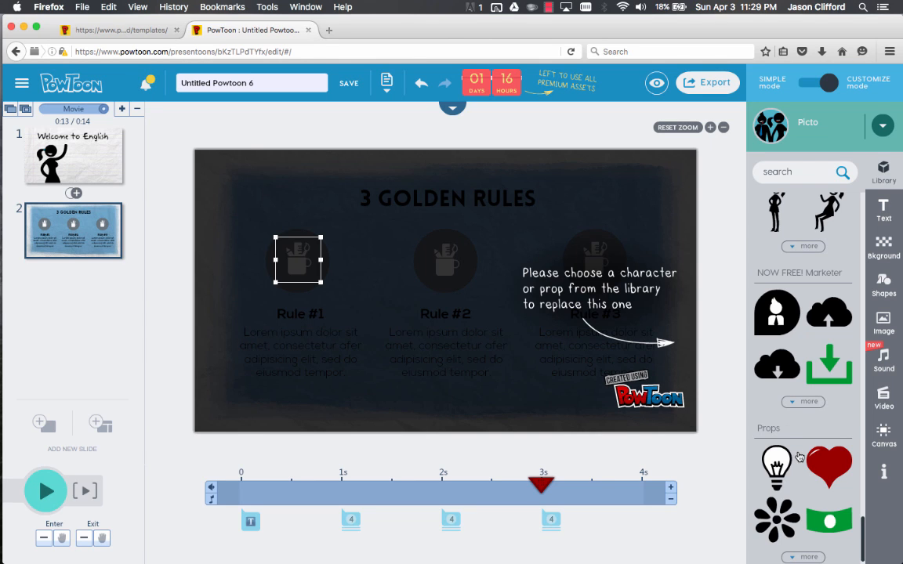
{"action": "left_click", "coordinate": [773, 477]}
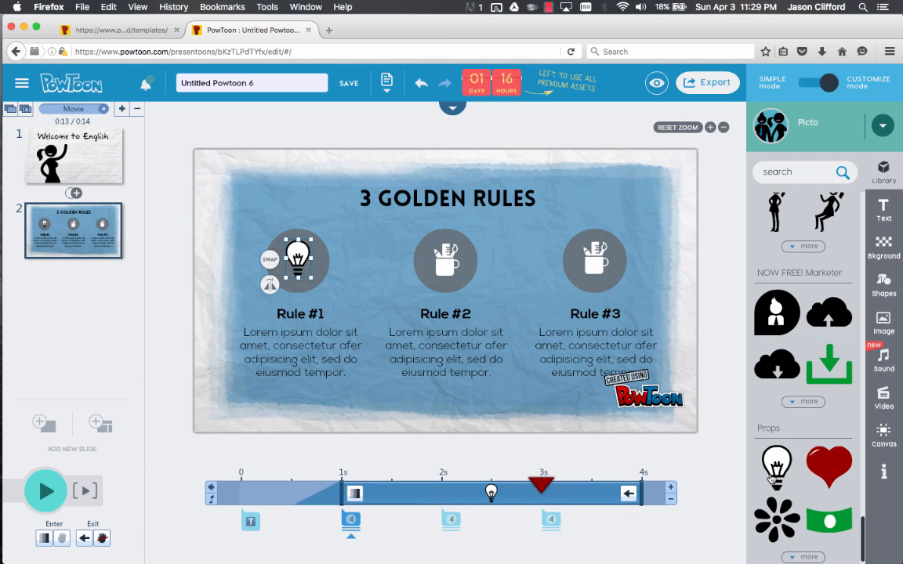
Swap the mug icon above "Rule #2" for the black flower prop.
{"action": "left_click", "coordinate": [427, 251]}
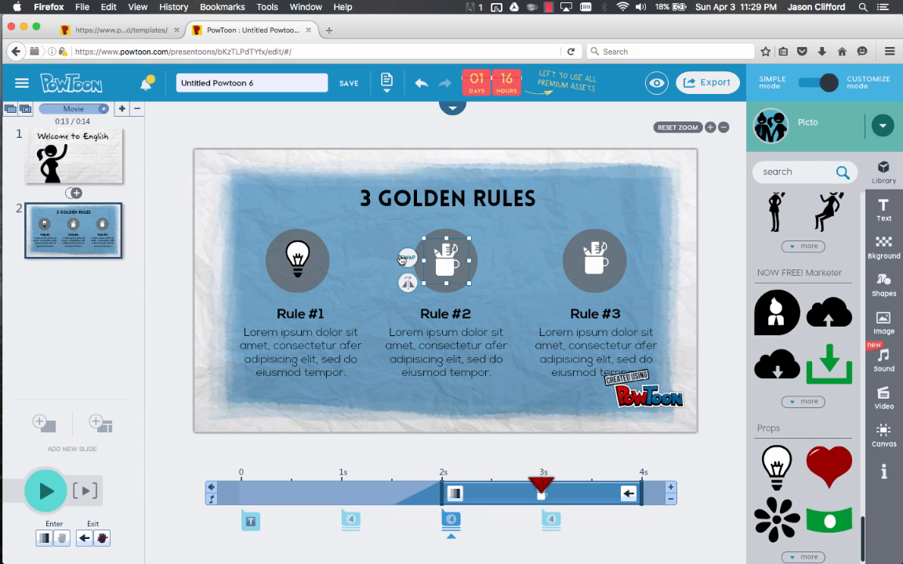
{"action": "left_click", "coordinate": [407, 262]}
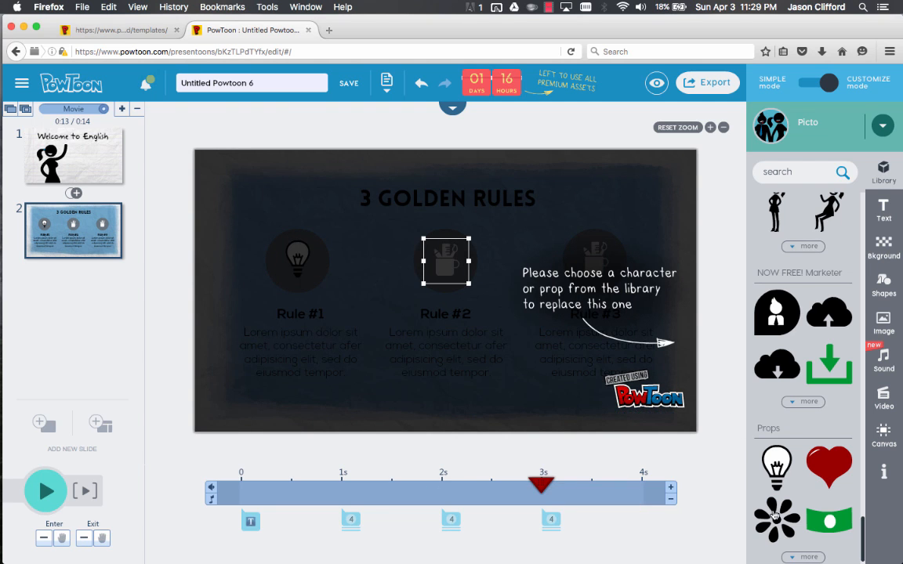
{"action": "left_click", "coordinate": [773, 515]}
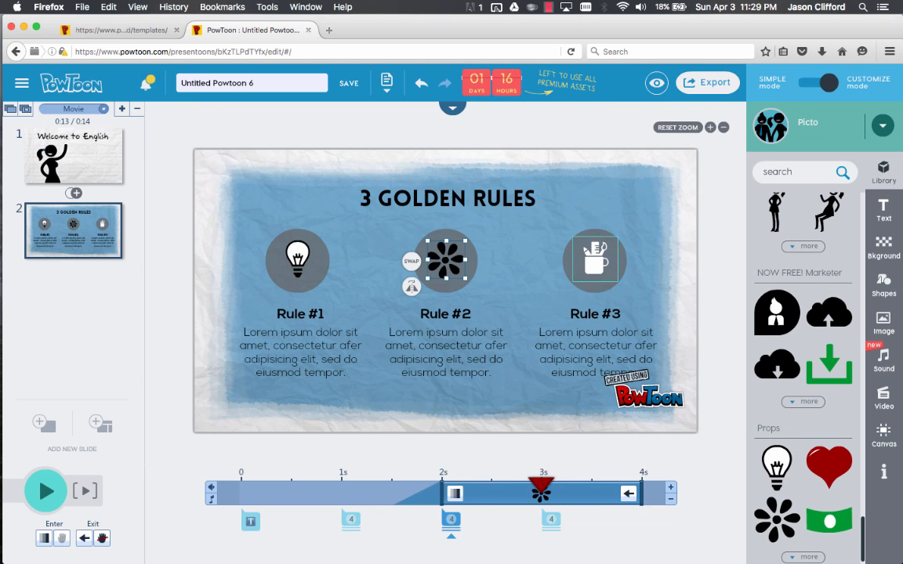
Swap the mug icon above "Rule #3" for the blue globe from the expanded set of props.
{"action": "left_click", "coordinate": [578, 256]}
{"action": "left_click", "coordinate": [559, 260]}
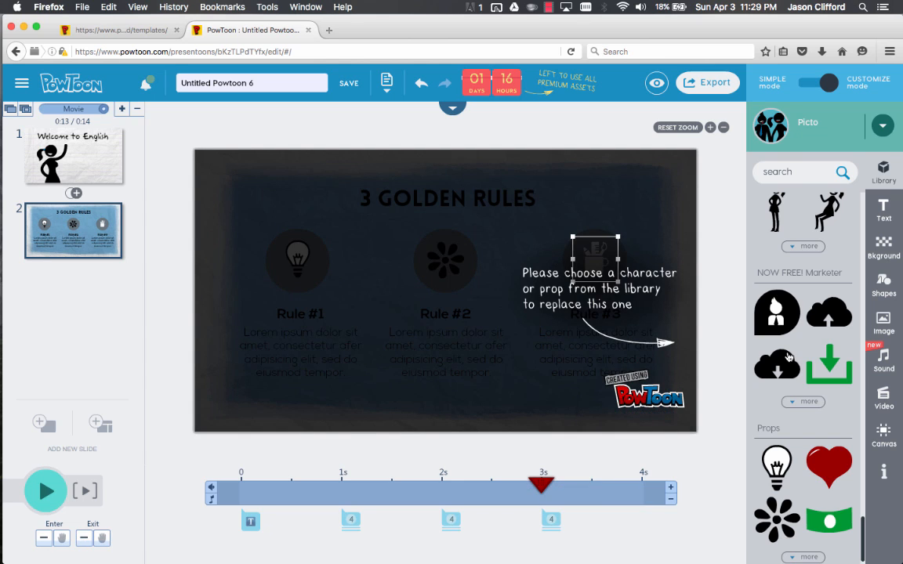
{"action": "left_click", "coordinate": [803, 557]}
{"action": "scroll", "coordinate": [812, 439], "scroll_direction": "down", "scroll_amount": 10}
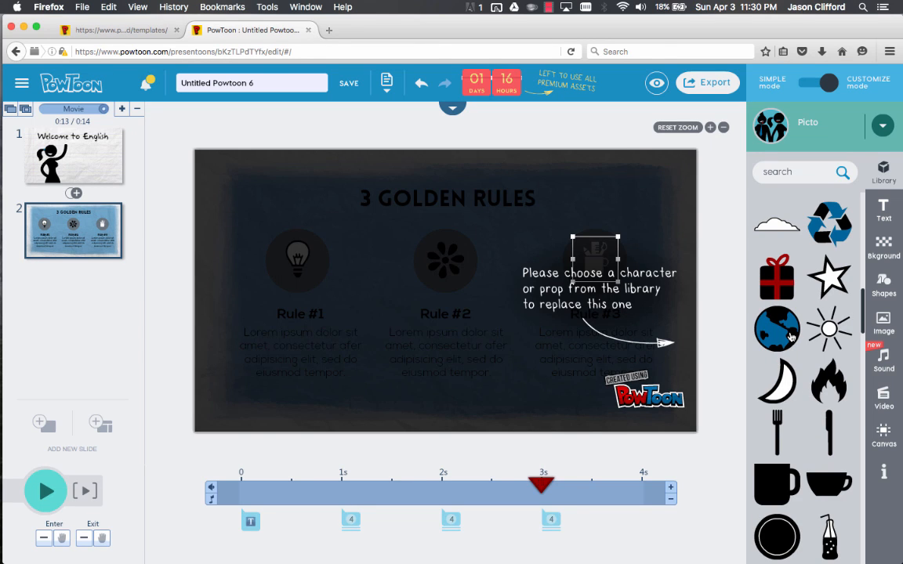
{"action": "left_click", "coordinate": [791, 337]}
{"action": "left_click", "coordinate": [568, 383]}
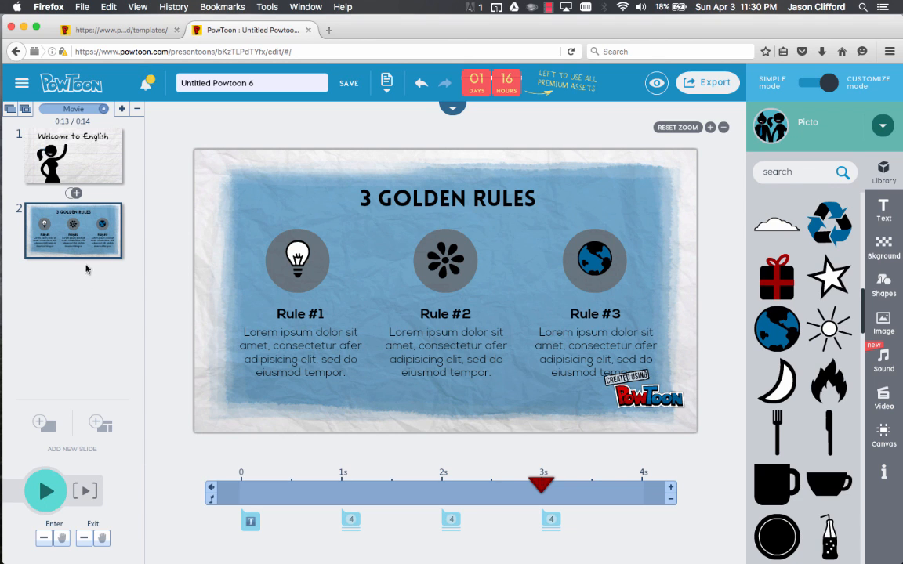
Add a third slide using the Picto theme's special layout of two figures with thought bubbles.
{"action": "left_click", "coordinate": [100, 424]}
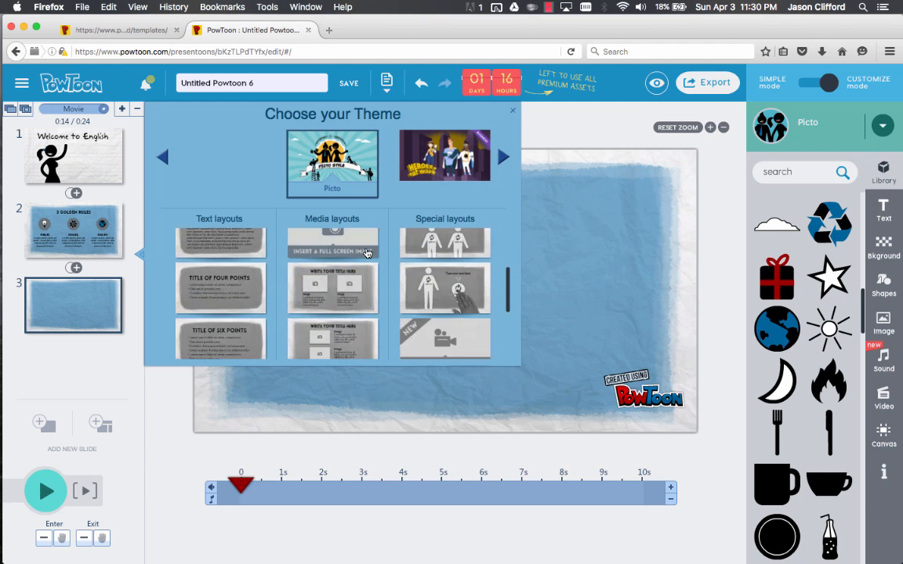
{"action": "scroll", "coordinate": [366, 252], "scroll_direction": "up", "scroll_amount": 3}
{"action": "scroll", "coordinate": [366, 253], "scroll_direction": "down", "scroll_amount": 1}
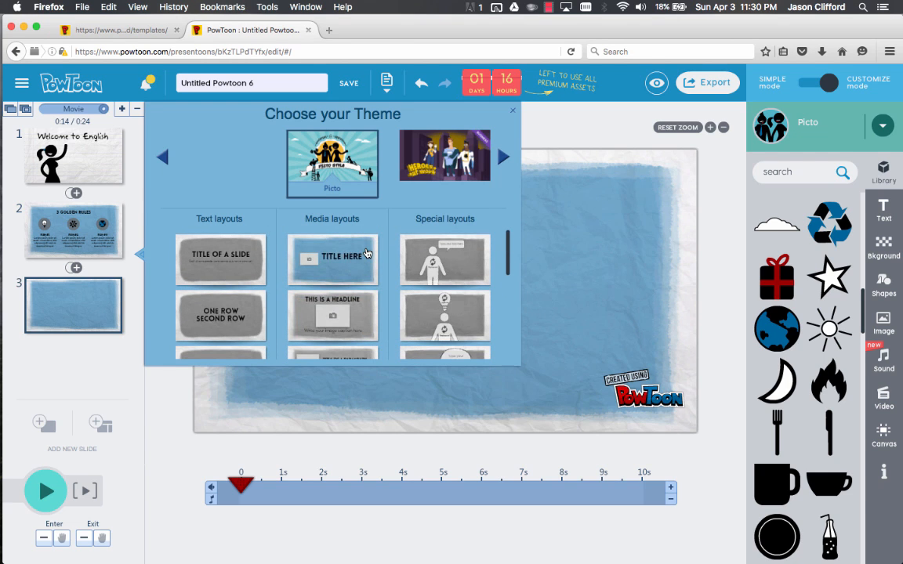
{"action": "scroll", "coordinate": [366, 253], "scroll_direction": "up", "scroll_amount": 1}
{"action": "scroll", "coordinate": [366, 252], "scroll_direction": "down", "scroll_amount": 1}
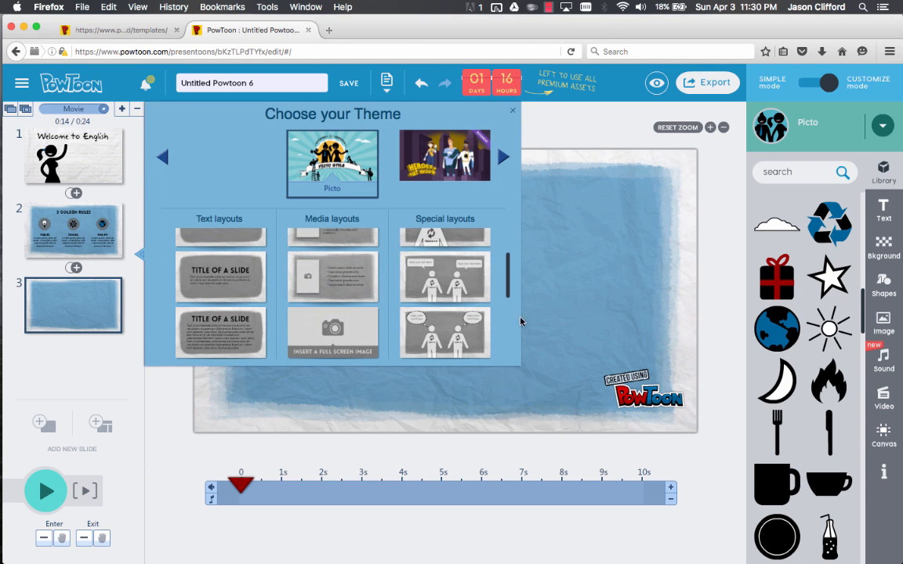
{"action": "left_click", "coordinate": [451, 339]}
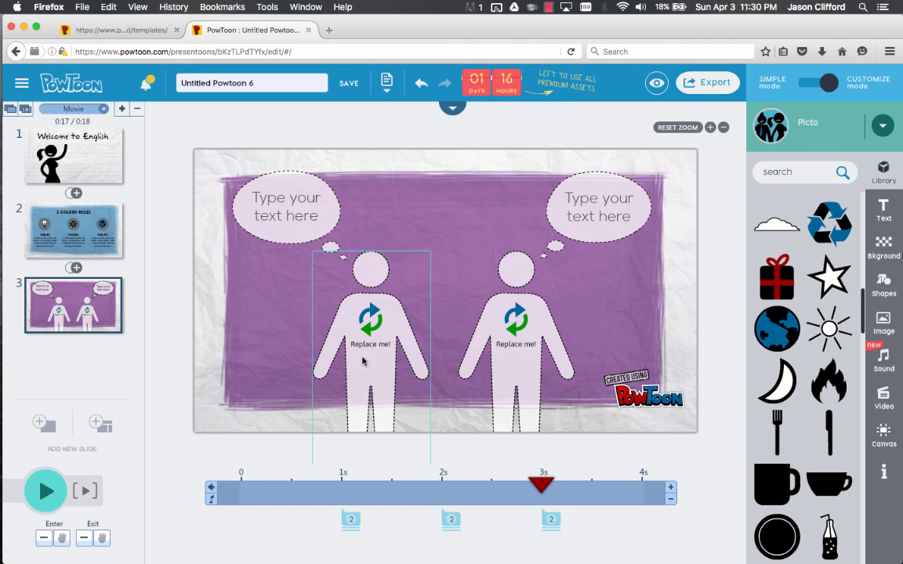
Replace the first placeholder figure on slide 3 with the static man in a blue tie, in the Point pose.
{"action": "left_click", "coordinate": [329, 290]}
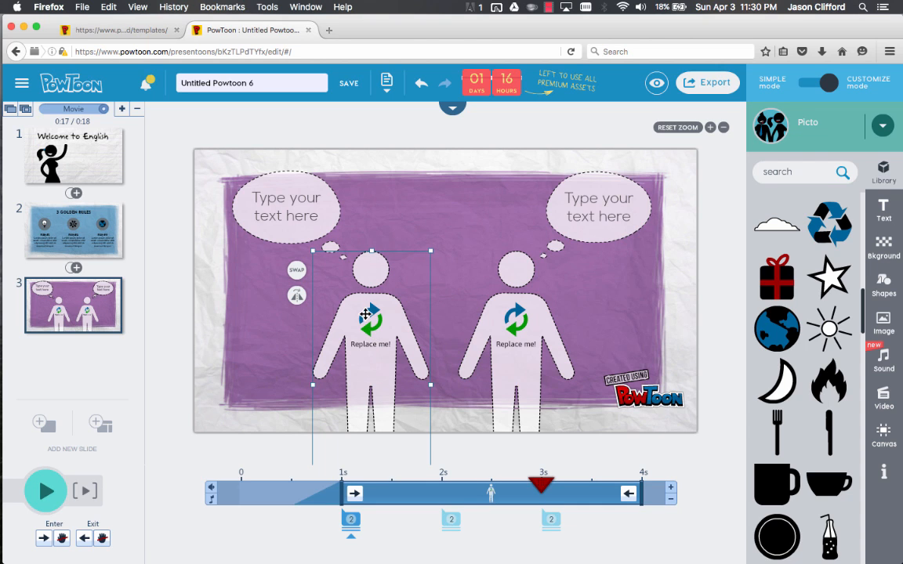
{"action": "left_click", "coordinate": [298, 272]}
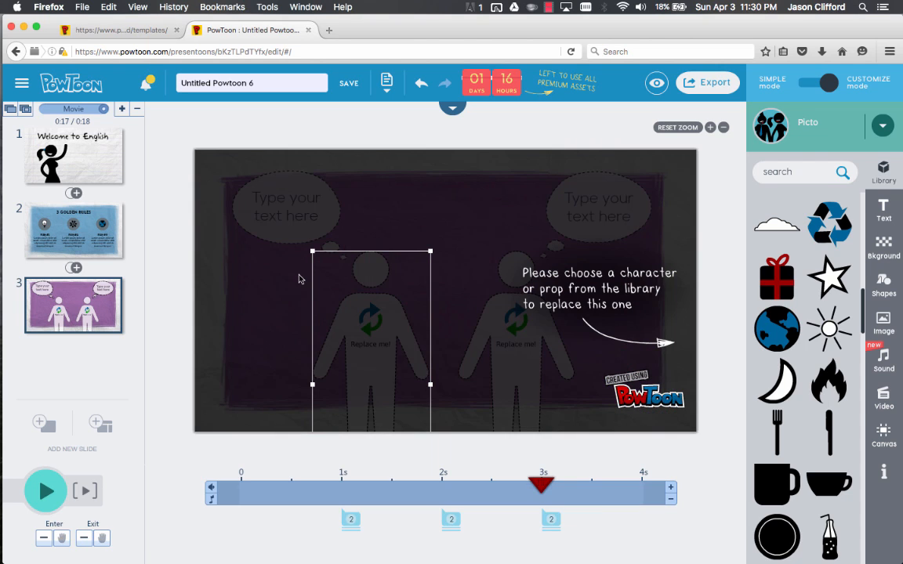
{"action": "scroll", "coordinate": [802, 342], "scroll_direction": "up", "scroll_amount": 10}
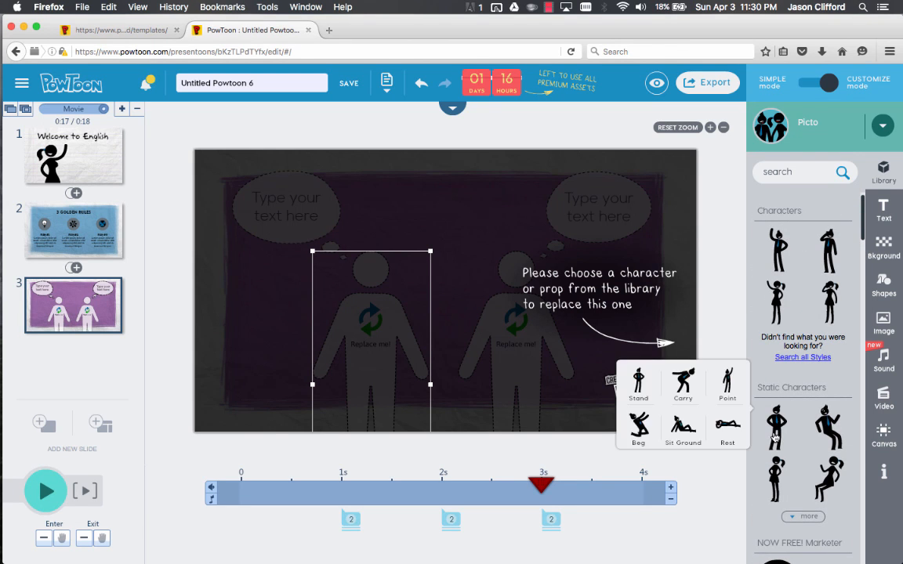
{"action": "left_click", "coordinate": [775, 430]}
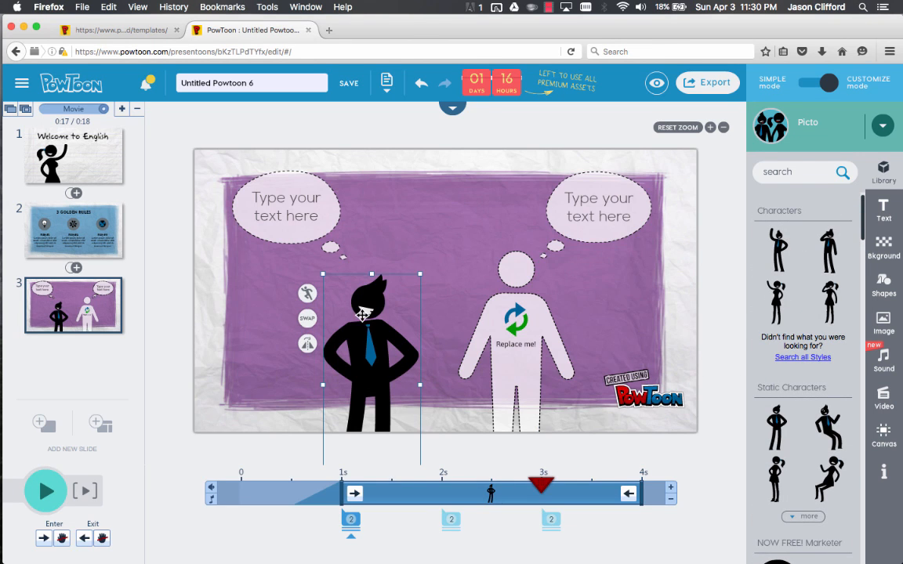
{"action": "left_click", "coordinate": [306, 294]}
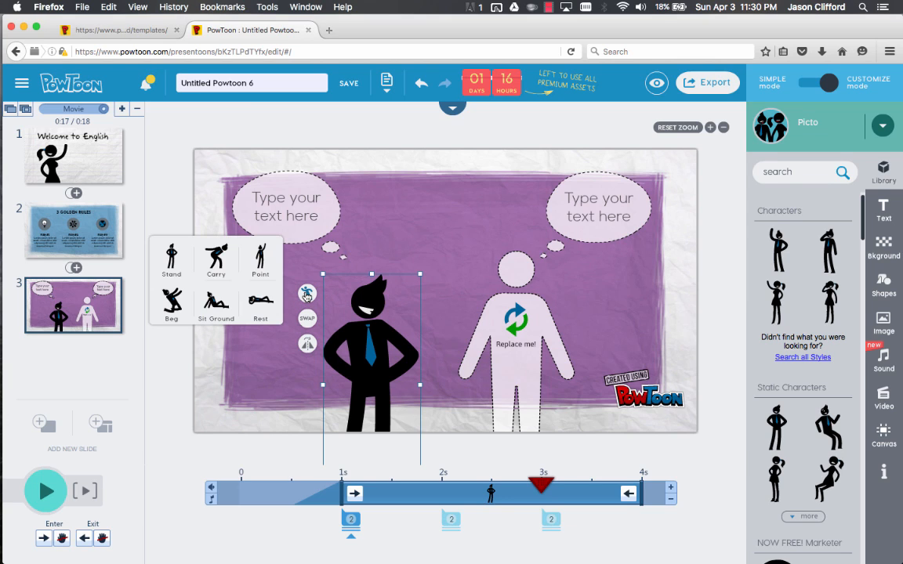
{"action": "left_click", "coordinate": [254, 267]}
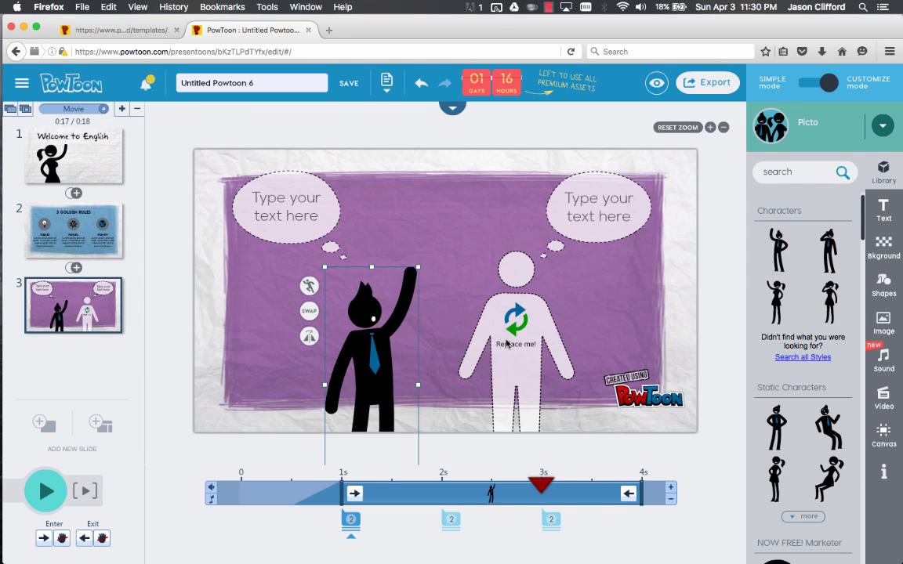
Replace the second placeholder figure with the static ponytailed woman in the Beg pose and enlarge her to about the man's height.
{"action": "left_click", "coordinate": [459, 310]}
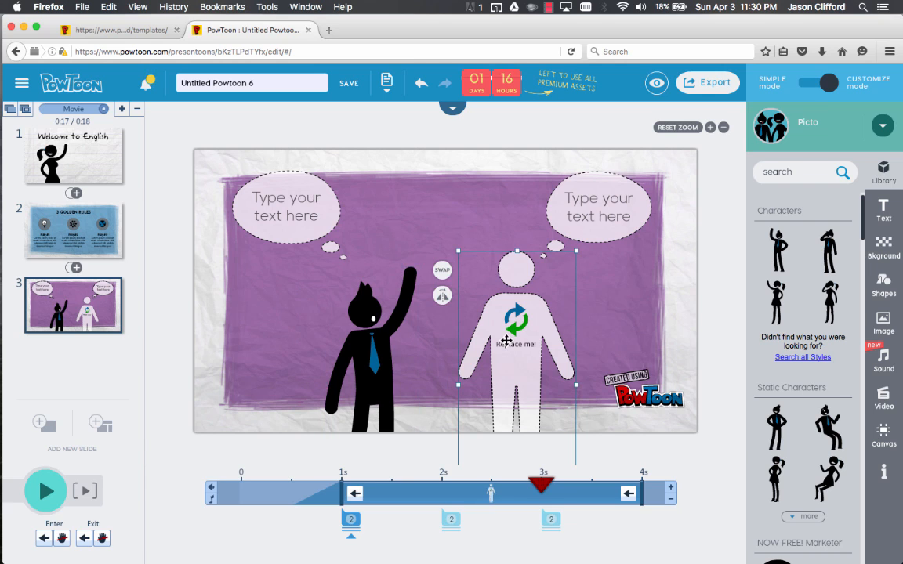
{"action": "left_click", "coordinate": [443, 271]}
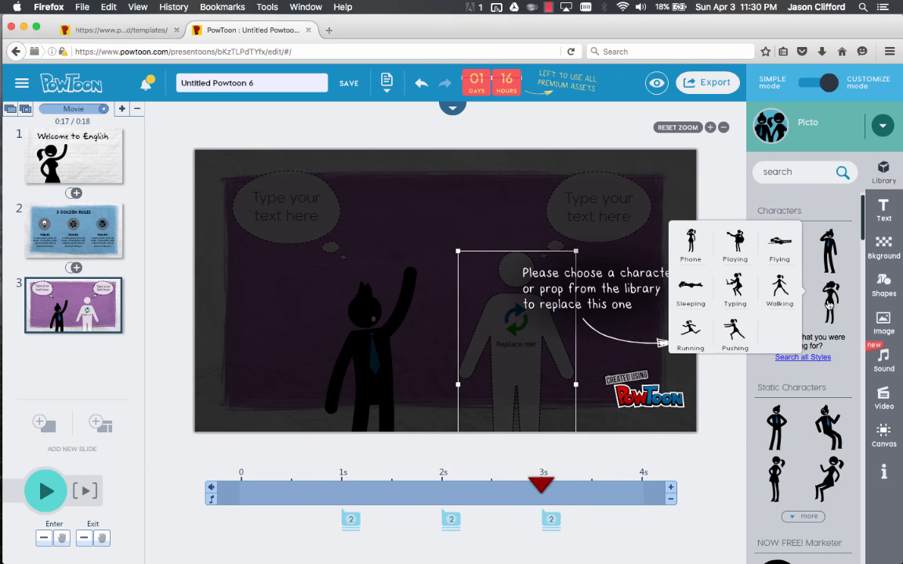
{"action": "mouse_move", "coordinate": [827, 476]}
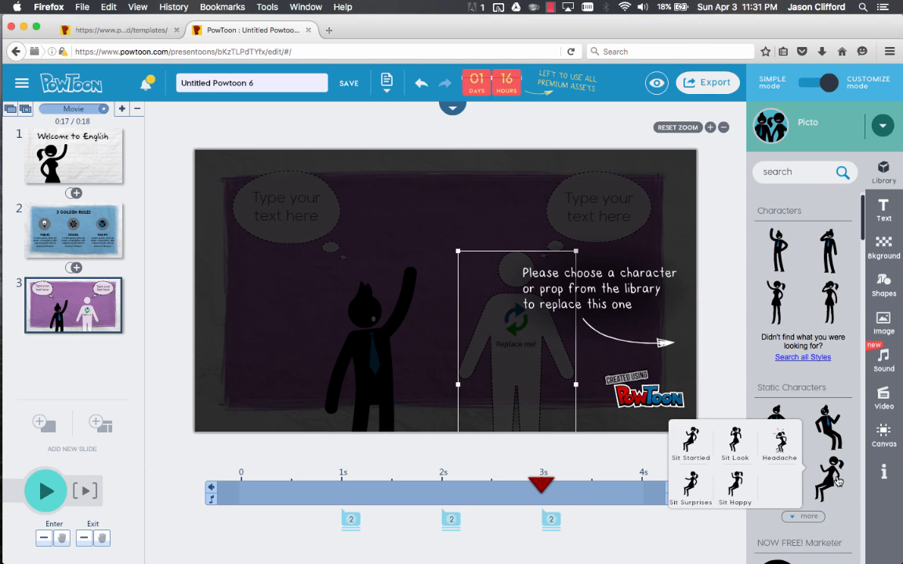
{"action": "mouse_move", "coordinate": [772, 486]}
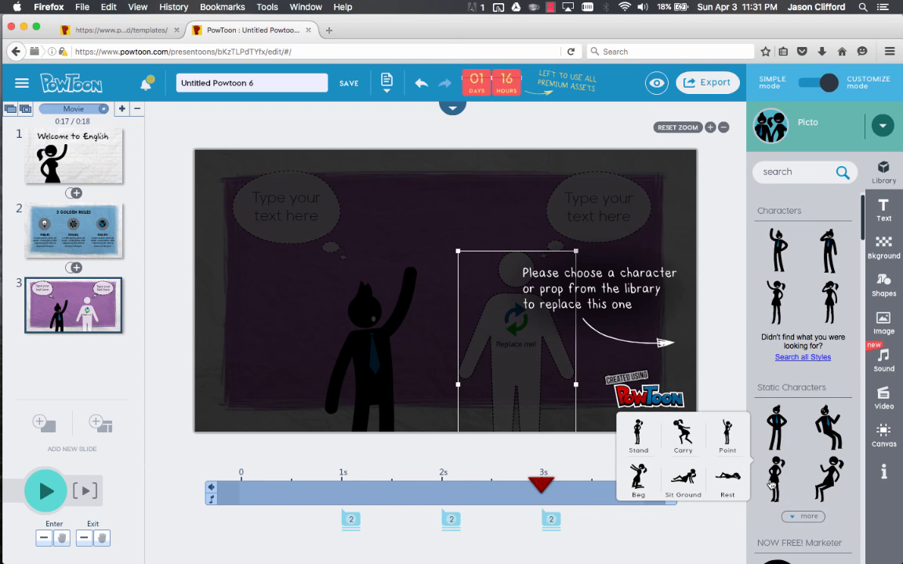
{"action": "left_click", "coordinate": [639, 475]}
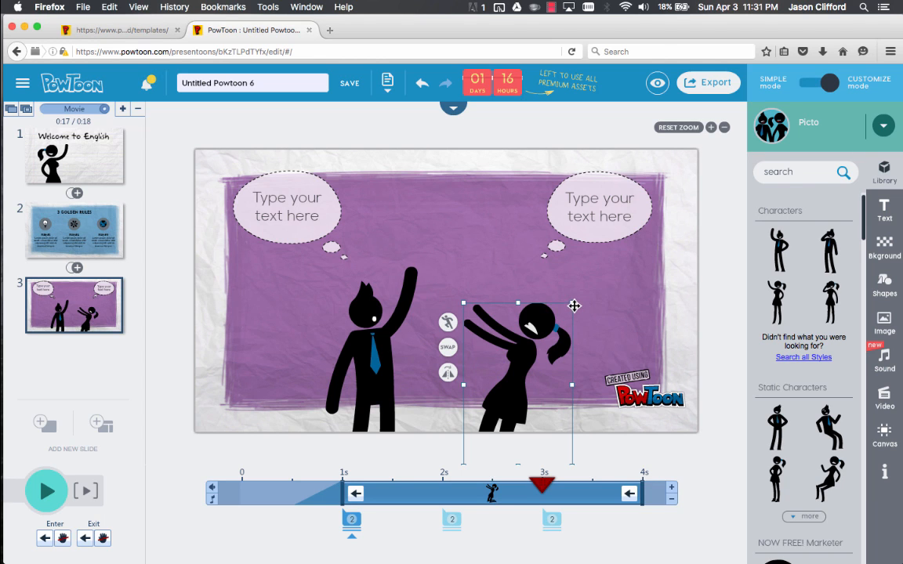
{"action": "left_click_drag", "start_coordinate": [573, 304], "coordinate": [605, 271]}
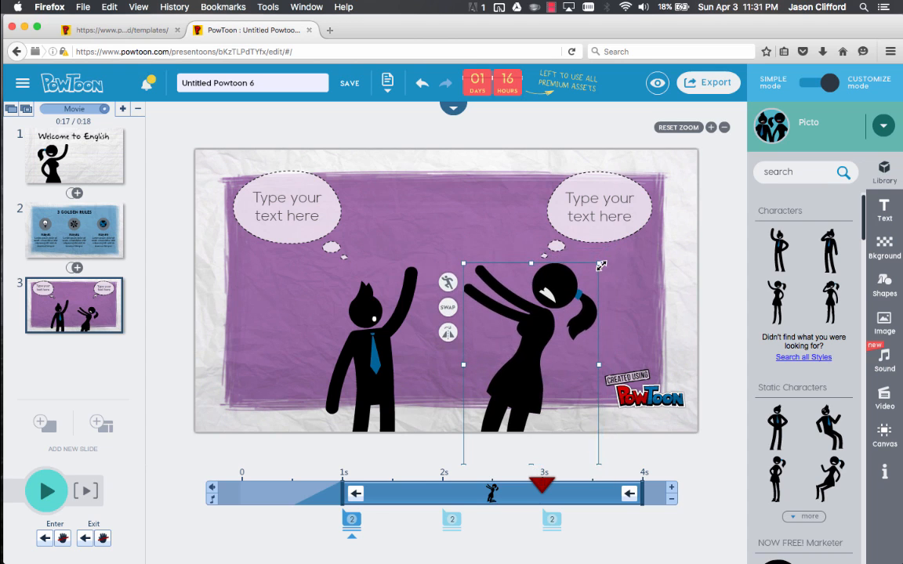
Move the pointing man slightly up and away from the woman, and enlarge him until his raised hand reaches the thought bubble's height.
{"action": "left_click", "coordinate": [365, 307]}
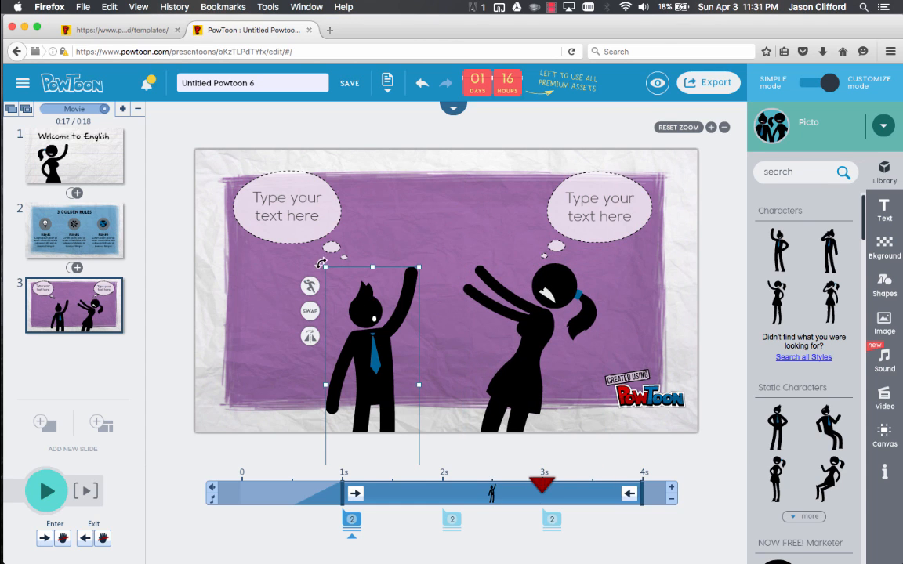
{"action": "left_click_drag", "start_coordinate": [326, 269], "coordinate": [304, 255]}
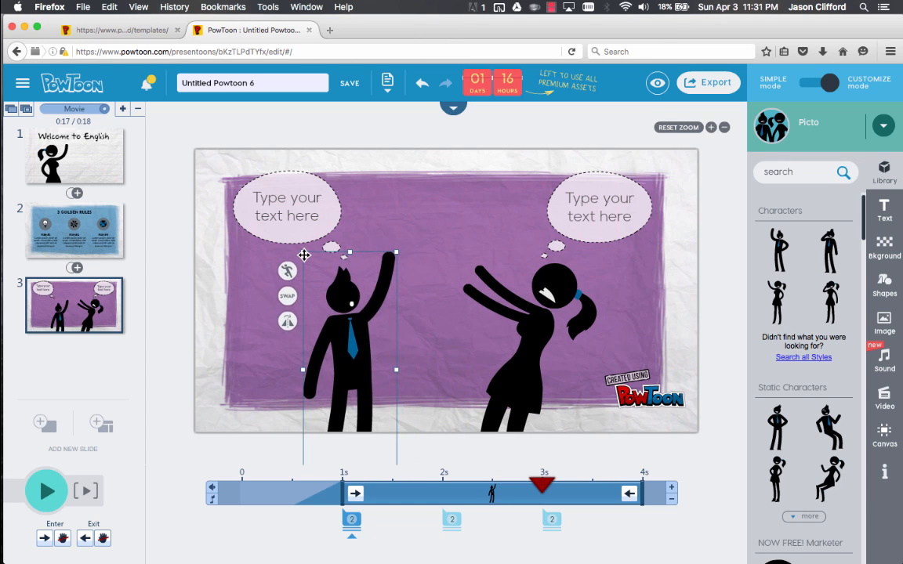
{"action": "left_click_drag", "start_coordinate": [397, 253], "coordinate": [439, 249]}
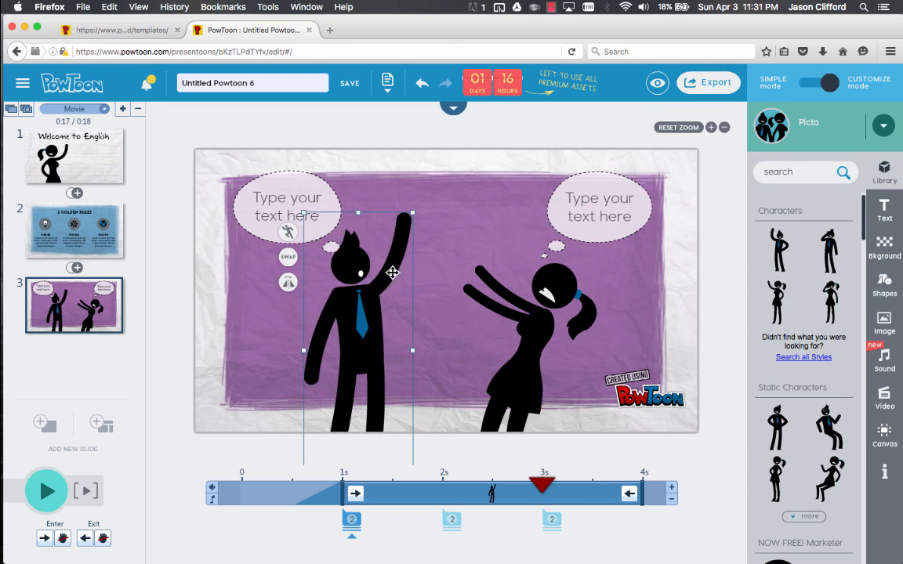
Move the pointing man on slide 3 slightly down and closer to the woman, clear of his thought bubble.
{"action": "left_click", "coordinate": [387, 324]}
{"action": "left_click", "coordinate": [361, 333]}
{"action": "left_click_drag", "start_coordinate": [360, 331], "coordinate": [382, 341]}
Replace the text in the woman's thought bubble with "Why are you talking out of turn?" and shrink it to fit inside the bubble.
{"action": "left_click", "coordinate": [597, 214]}
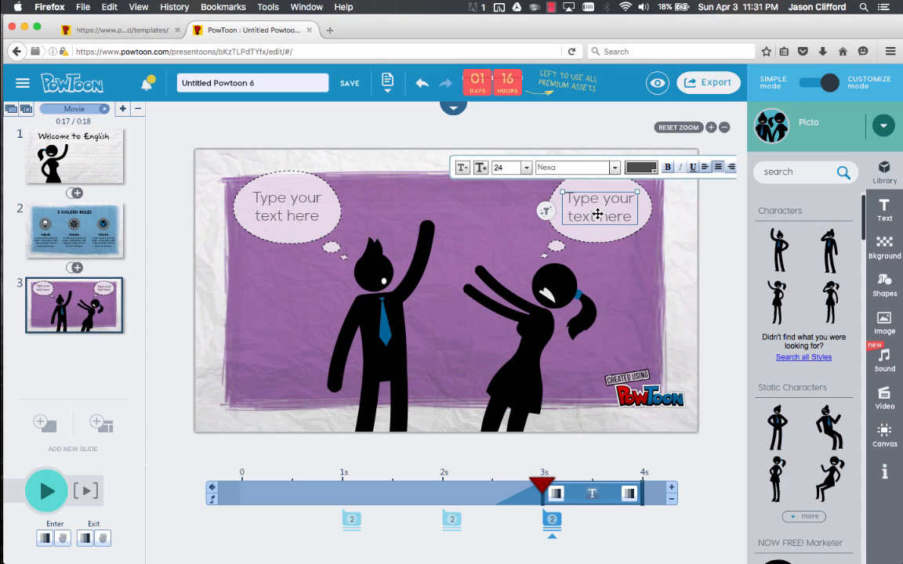
{"action": "double_click", "coordinate": [597, 214]}
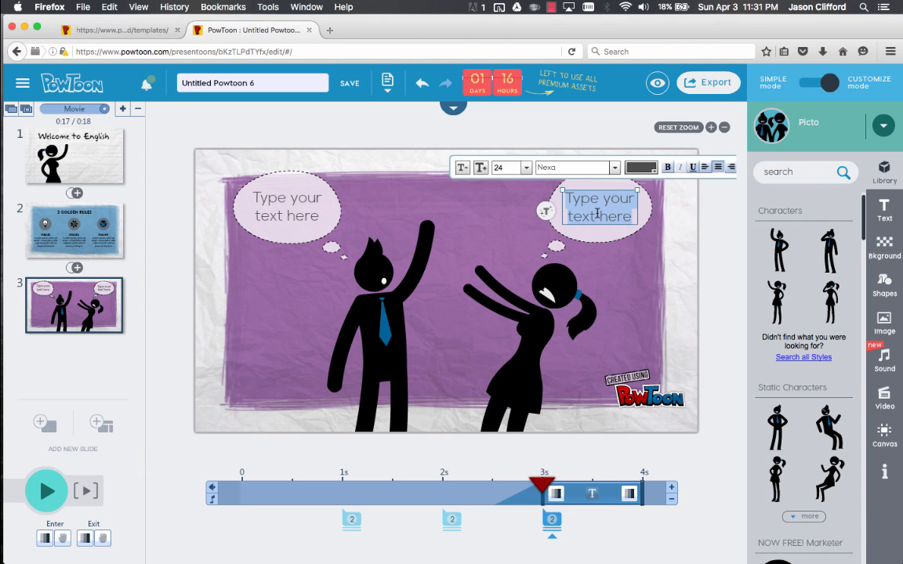
{"action": "type", "text": "Whay"}
{"action": "key", "text": "BackSpace"}
{"action": "key", "text": "BackSpace"}
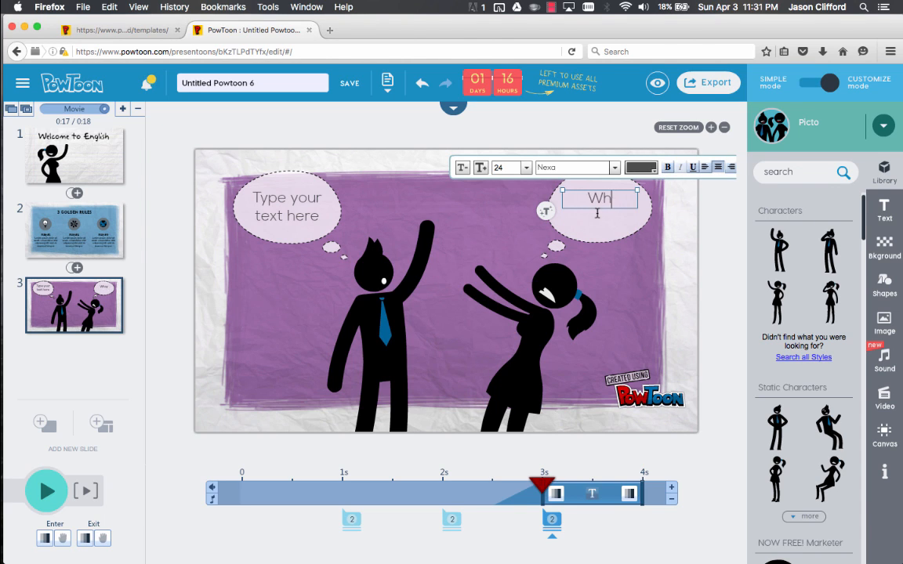
{"action": "type", "text": "y"}
{"action": "type", "text": " are you"}
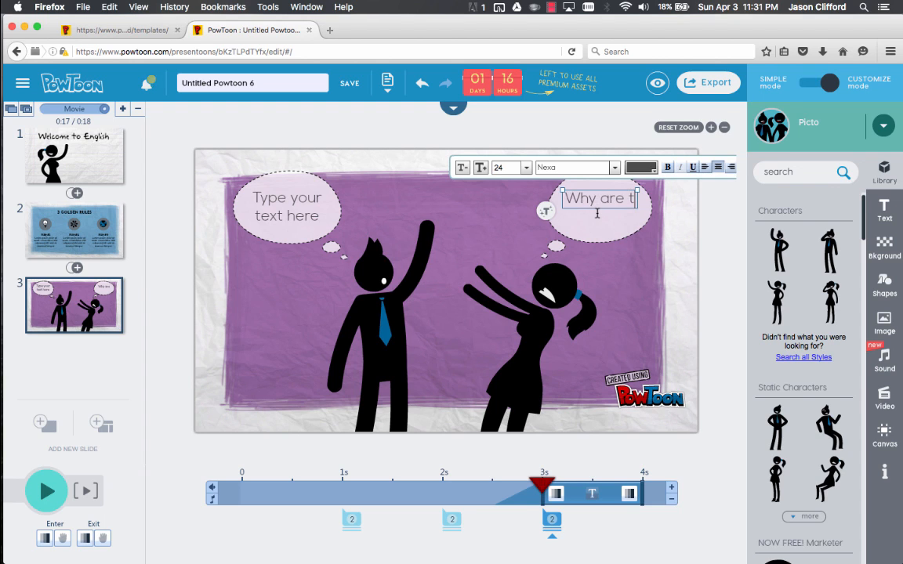
{"action": "type", "text": " talki"}
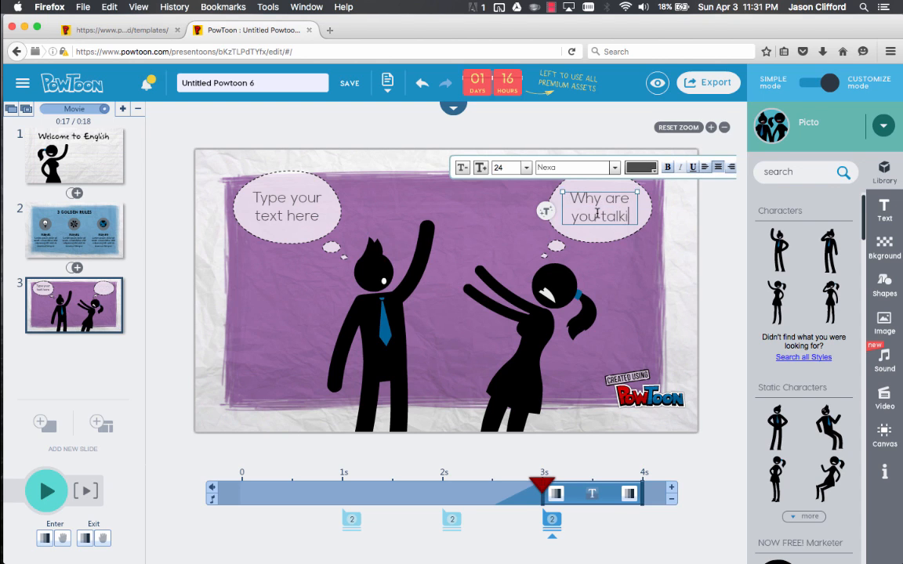
{"action": "type", "text": "ng ou"}
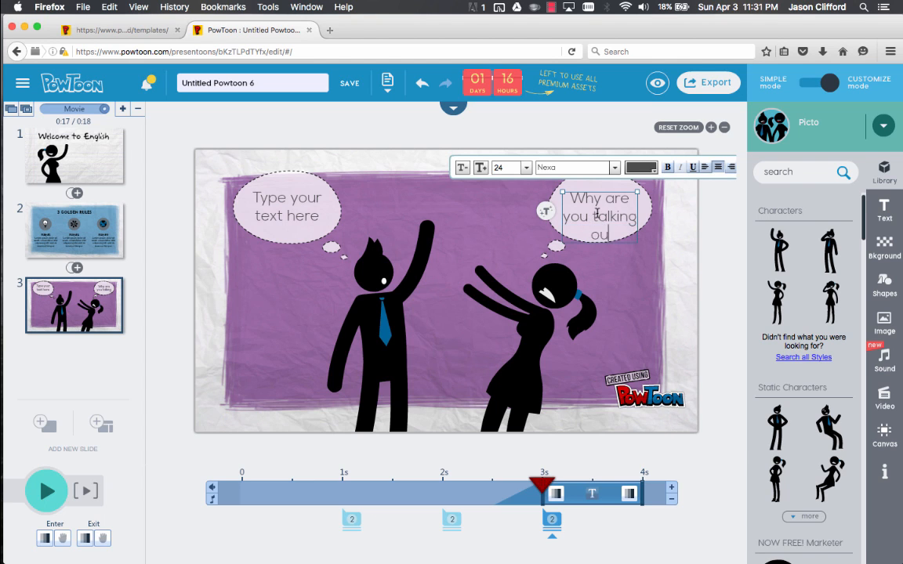
{"action": "type", "text": "t of turn?"}
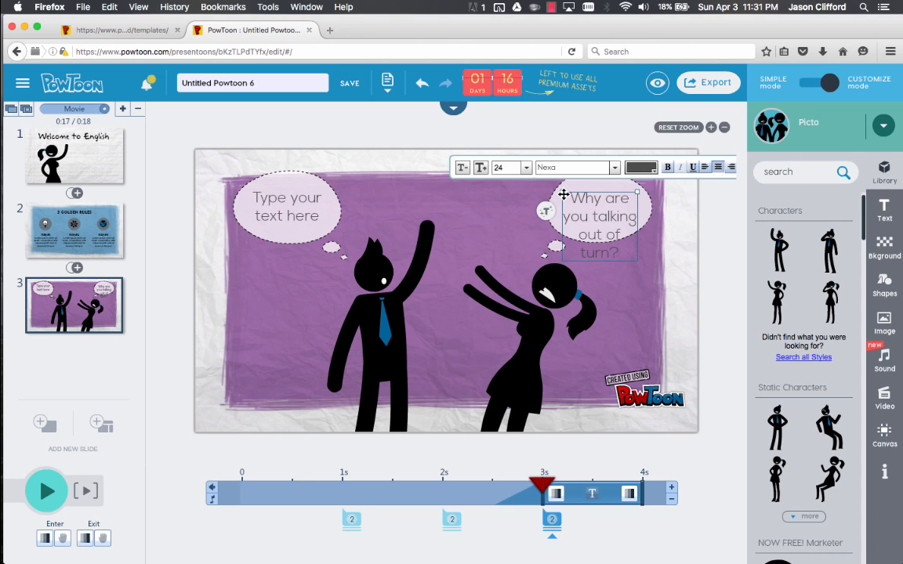
{"action": "left_click", "coordinate": [462, 168]}
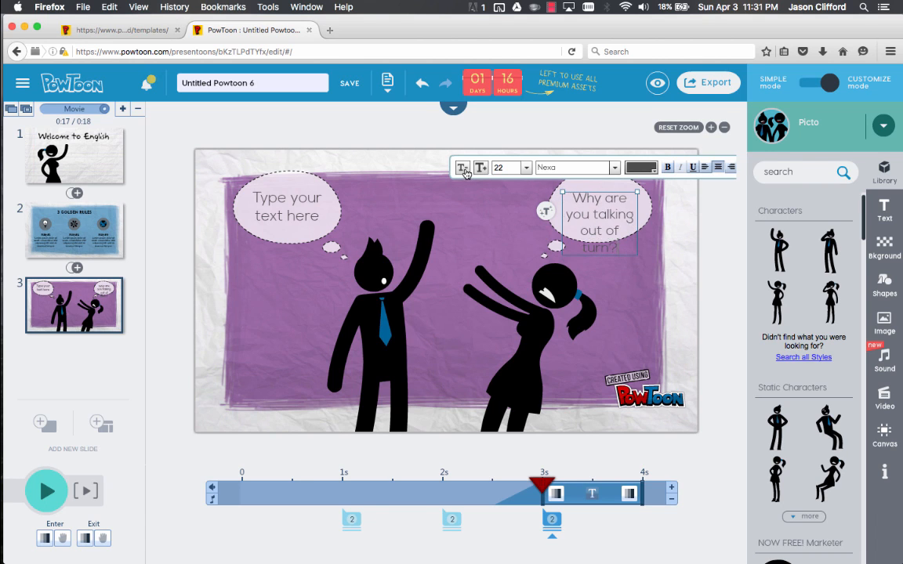
{"action": "left_click", "coordinate": [462, 167]}
Replace the text in the man's thought bubble with "May I go to the bathroom?".
{"action": "left_click", "coordinate": [288, 215]}
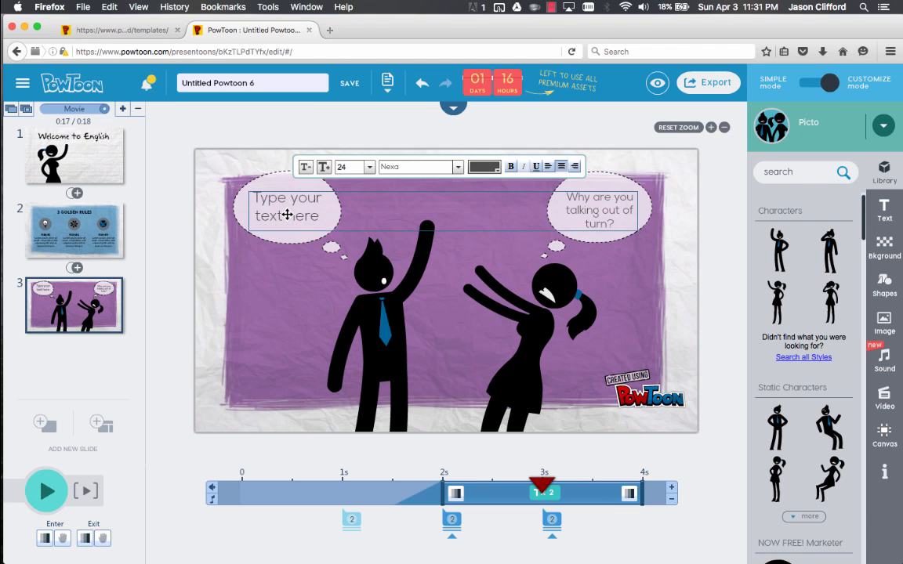
{"action": "double_click", "coordinate": [298, 208]}
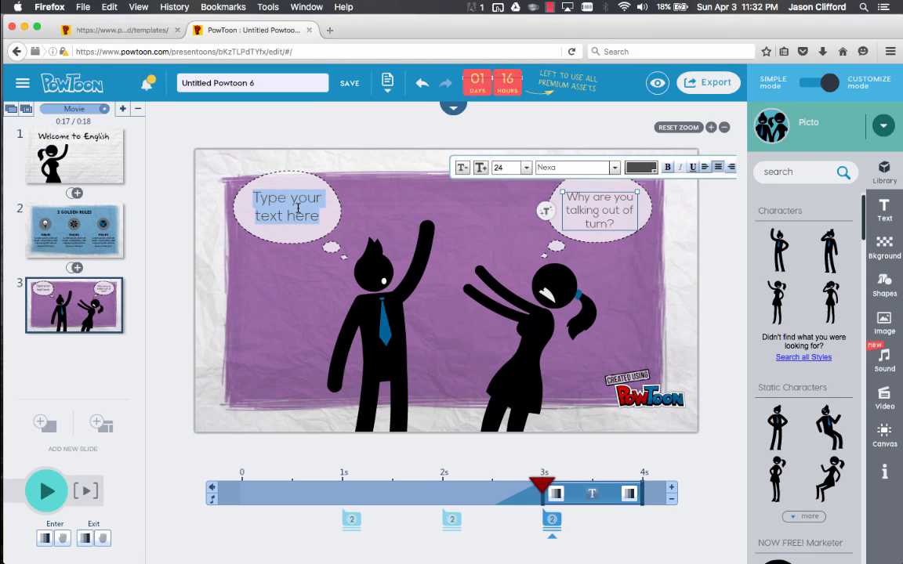
{"action": "type", "text": "May "}
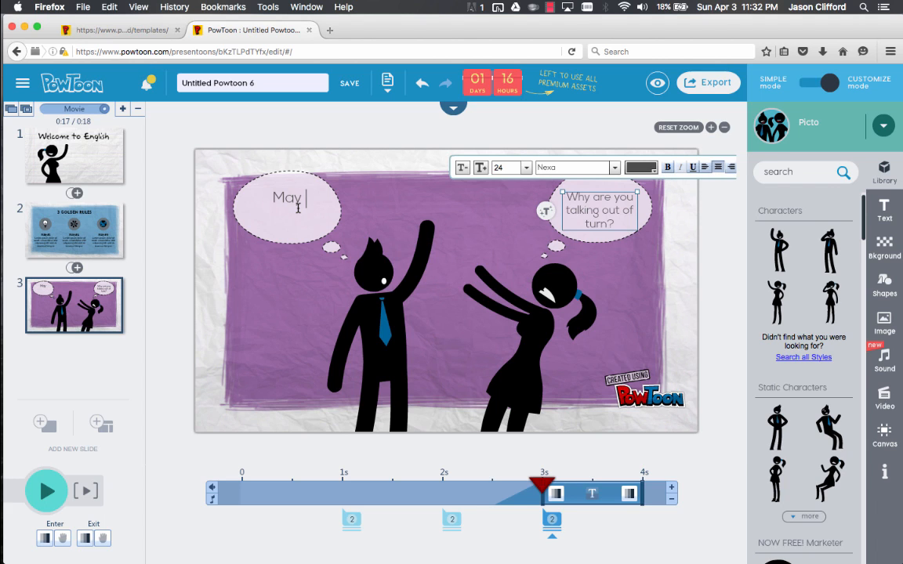
{"action": "type", "text": "I go to the"}
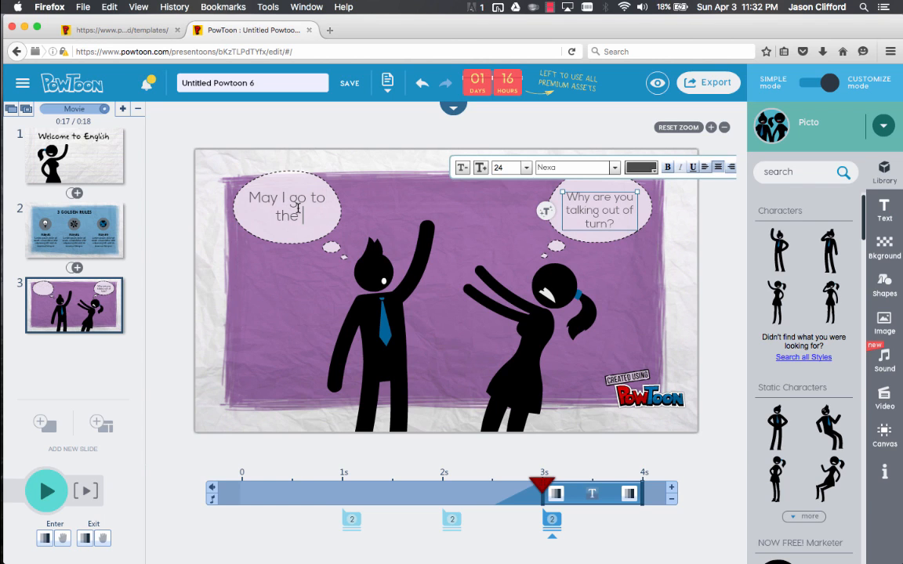
{"action": "type", "text": " bathroom!"}
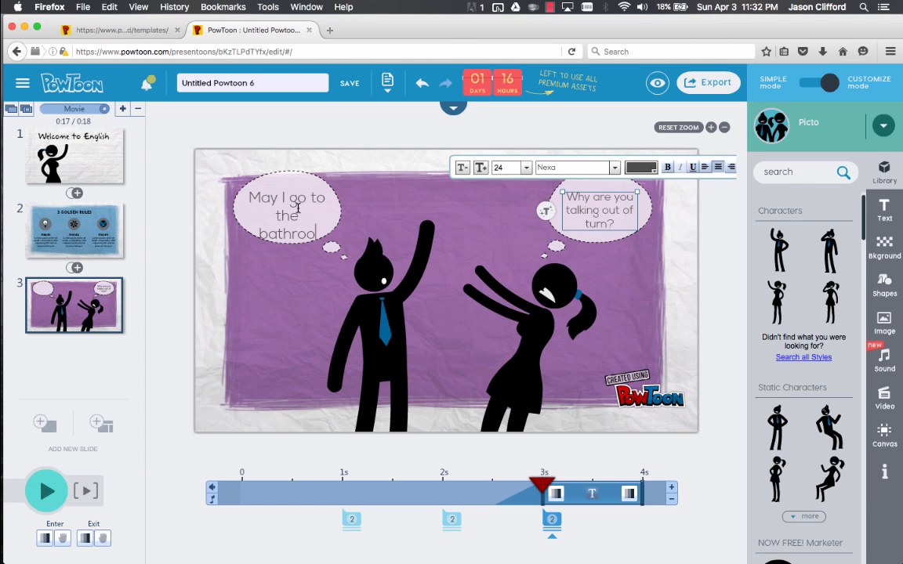
{"action": "left_click", "coordinate": [462, 169]}
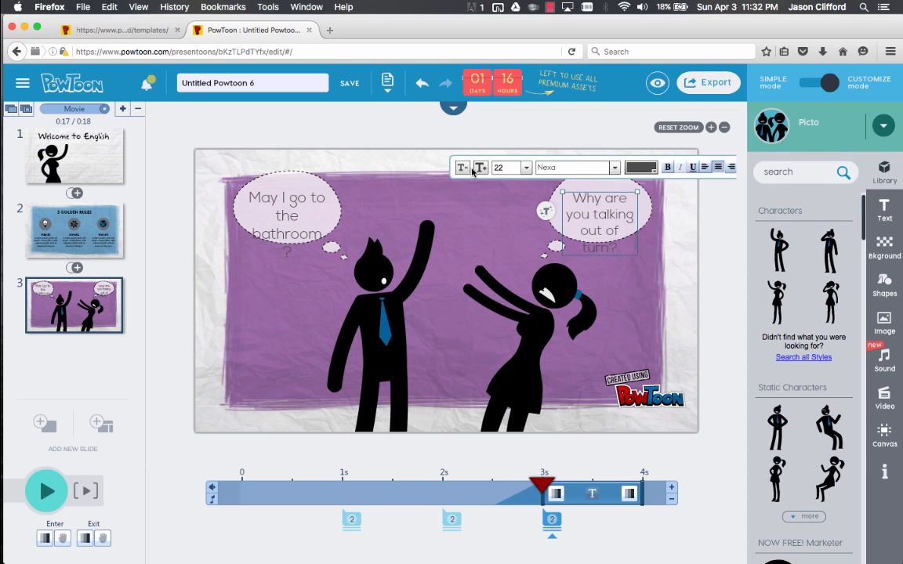
{"action": "left_click", "coordinate": [463, 168]}
{"action": "left_click", "coordinate": [463, 168]}
Set the font size of the text in the man's thought bubble to 18.
{"action": "left_click", "coordinate": [294, 204]}
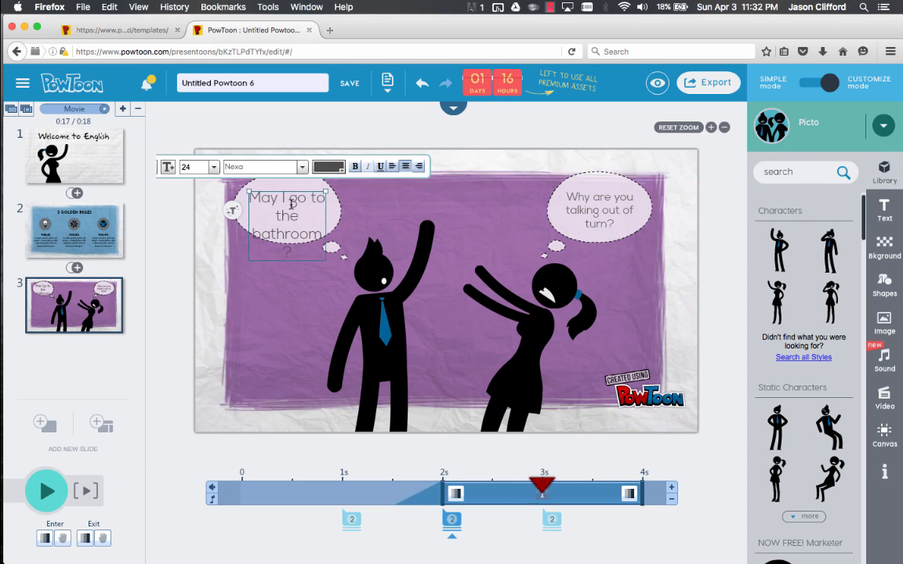
{"action": "left_click", "coordinate": [295, 203]}
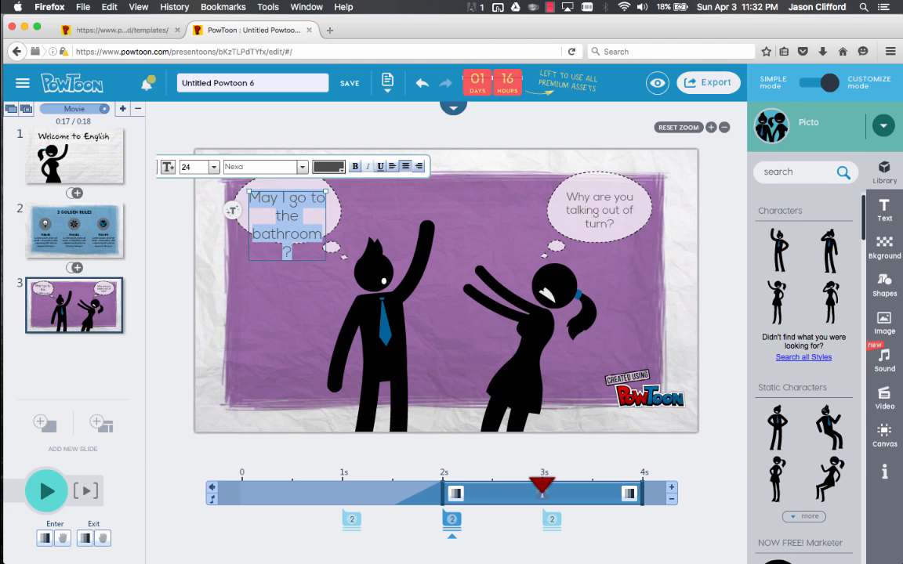
{"action": "left_click", "coordinate": [159, 172]}
{"action": "left_click", "coordinate": [159, 172]}
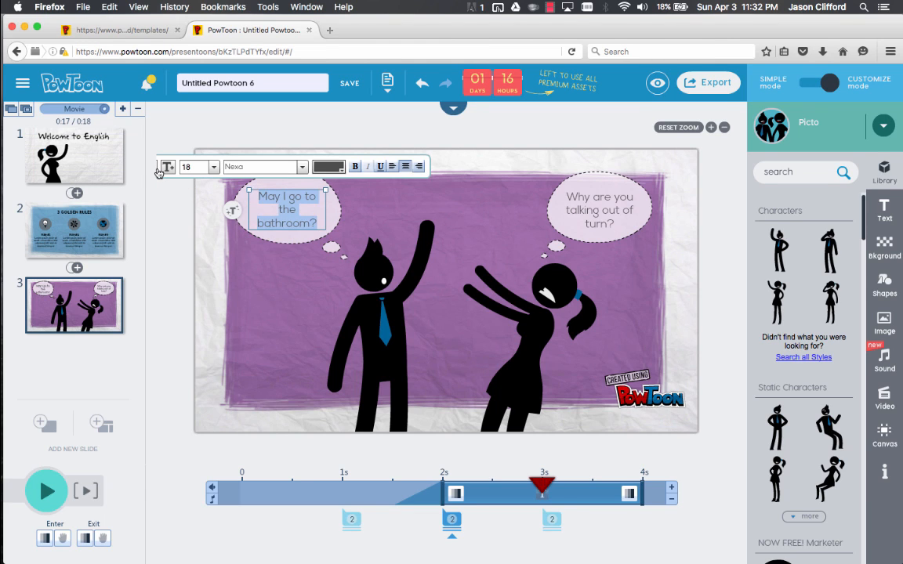
{"action": "left_click", "coordinate": [305, 315]}
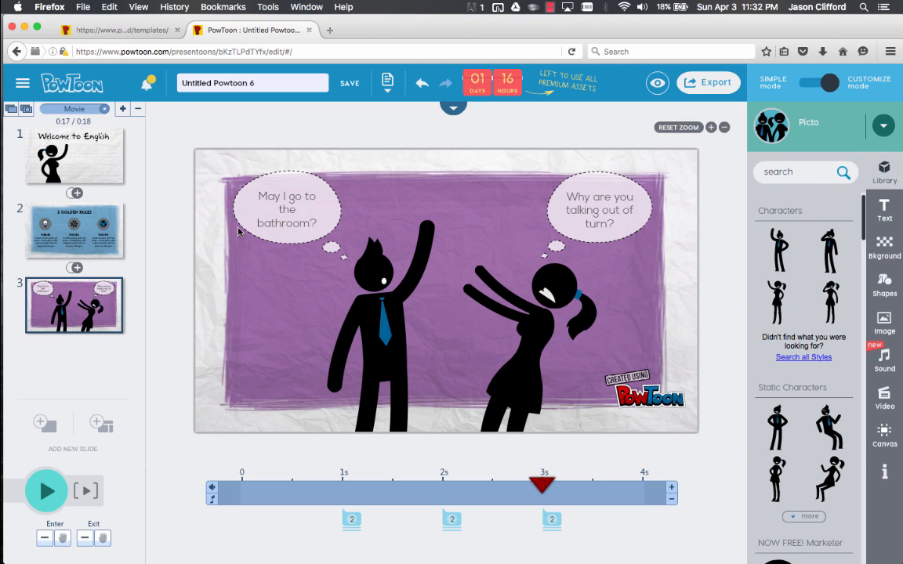
Look through the three slides and preview the animation of slide 1.
{"action": "left_click", "coordinate": [94, 174]}
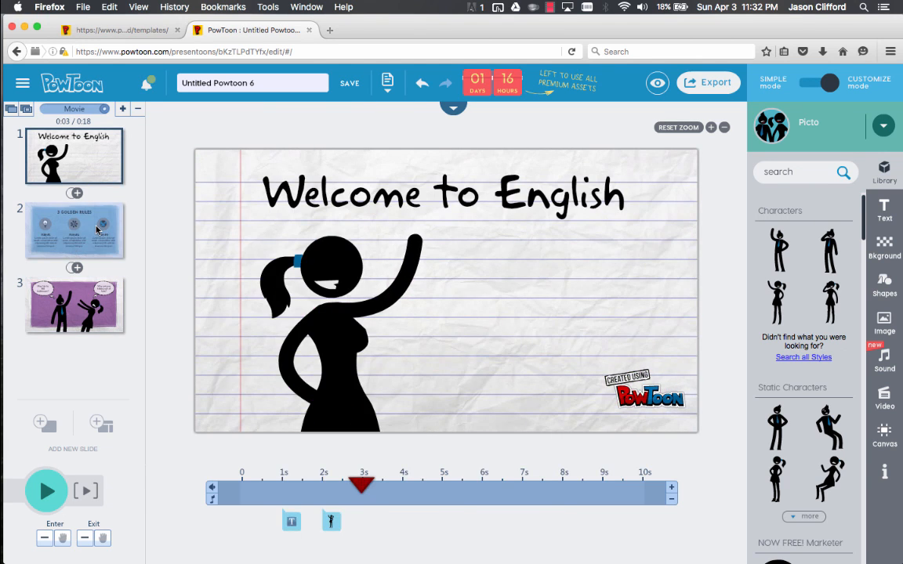
{"action": "left_click", "coordinate": [86, 216]}
{"action": "left_click", "coordinate": [90, 294]}
{"action": "left_click", "coordinate": [107, 168]}
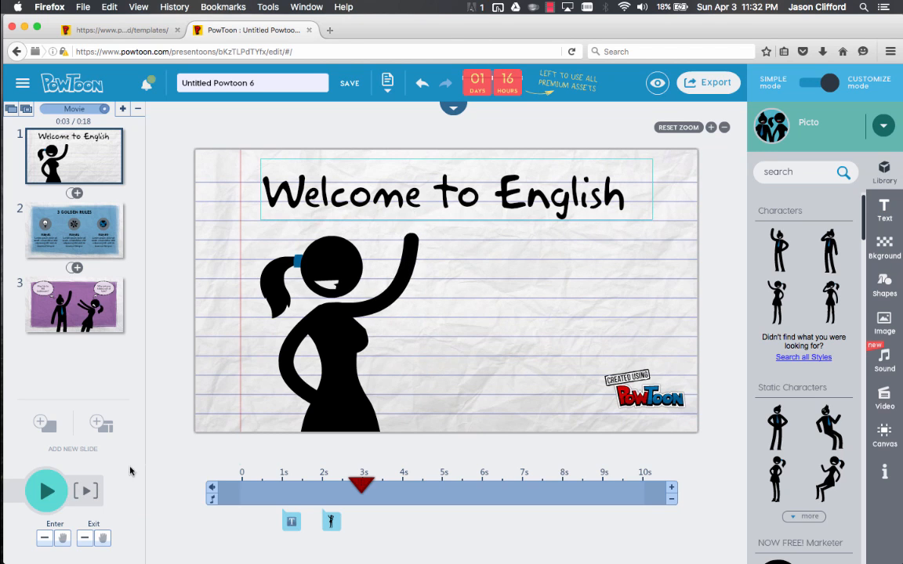
{"action": "left_click", "coordinate": [90, 490]}
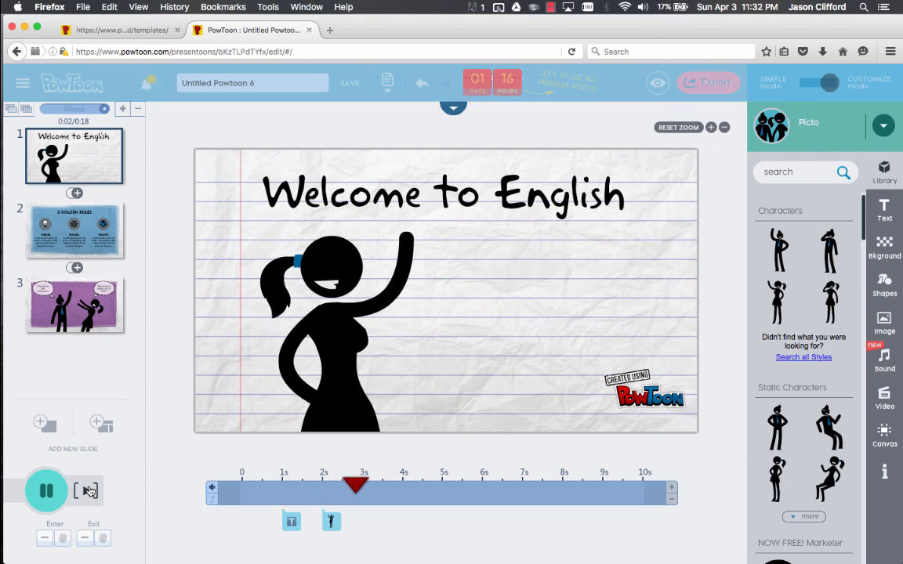
{"action": "left_click", "coordinate": [87, 490]}
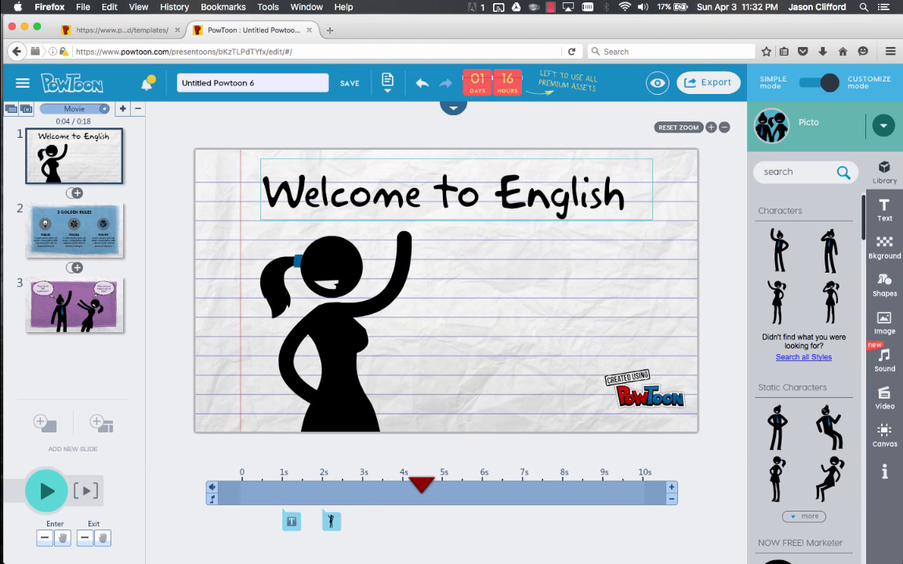
Set the entrance effect of the "Welcome to English" title to Up, with the hand animation enabled.
{"action": "left_click", "coordinate": [419, 205]}
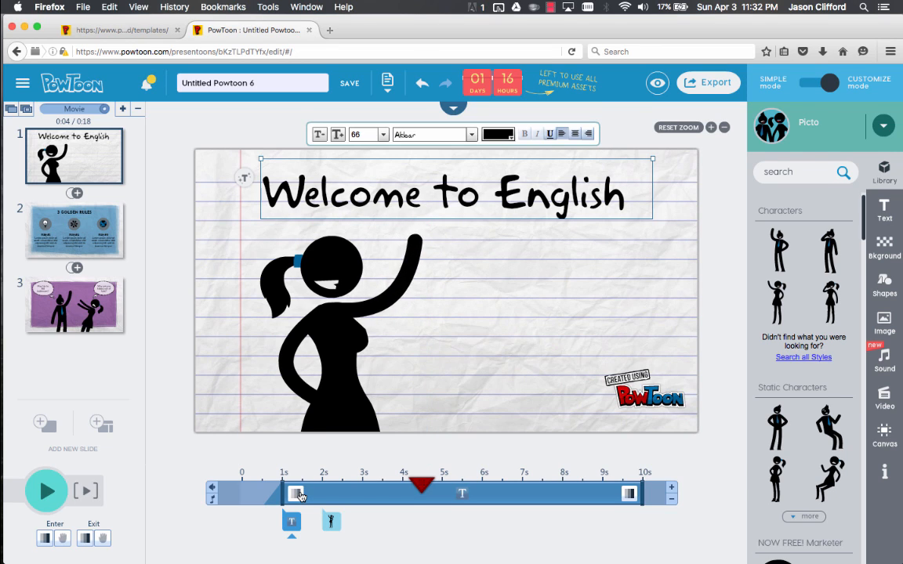
{"action": "left_click", "coordinate": [299, 493]}
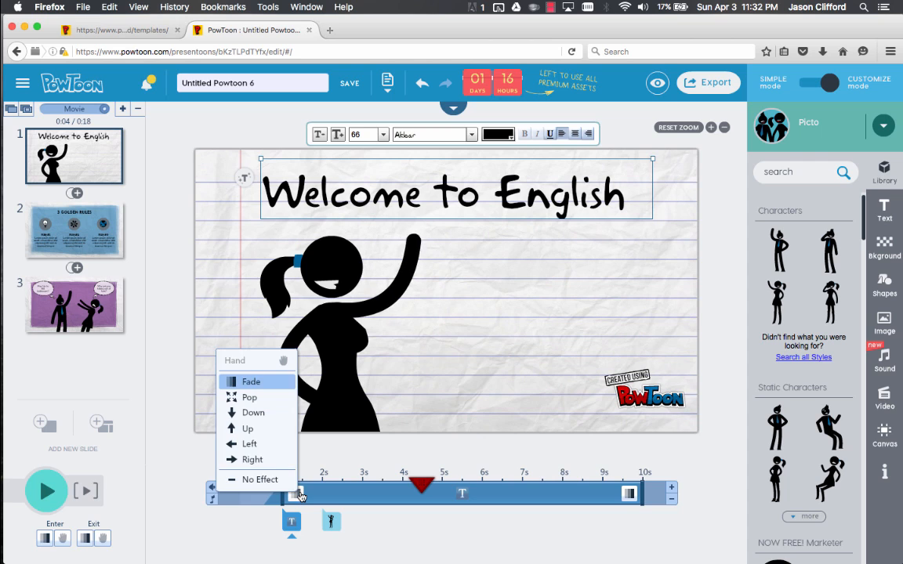
{"action": "left_click", "coordinate": [263, 429]}
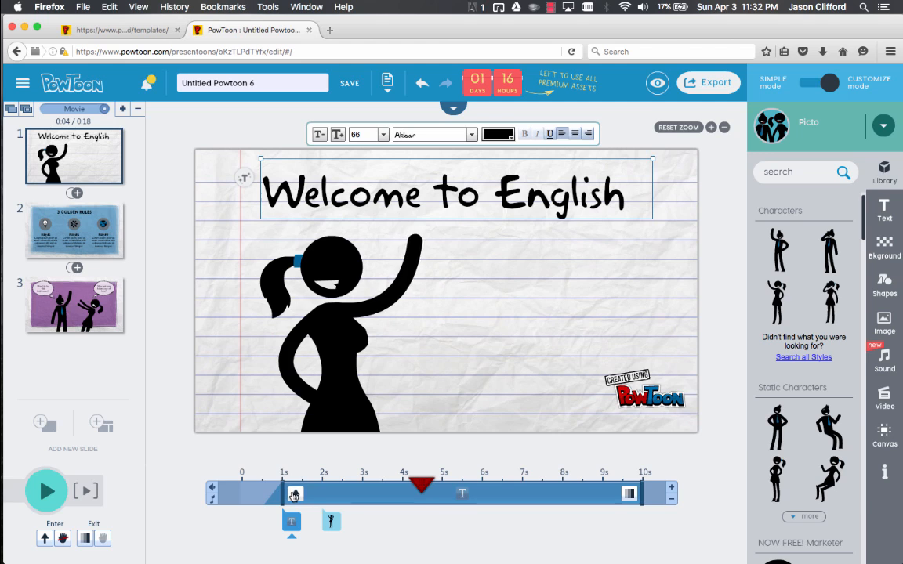
{"action": "left_click", "coordinate": [294, 494]}
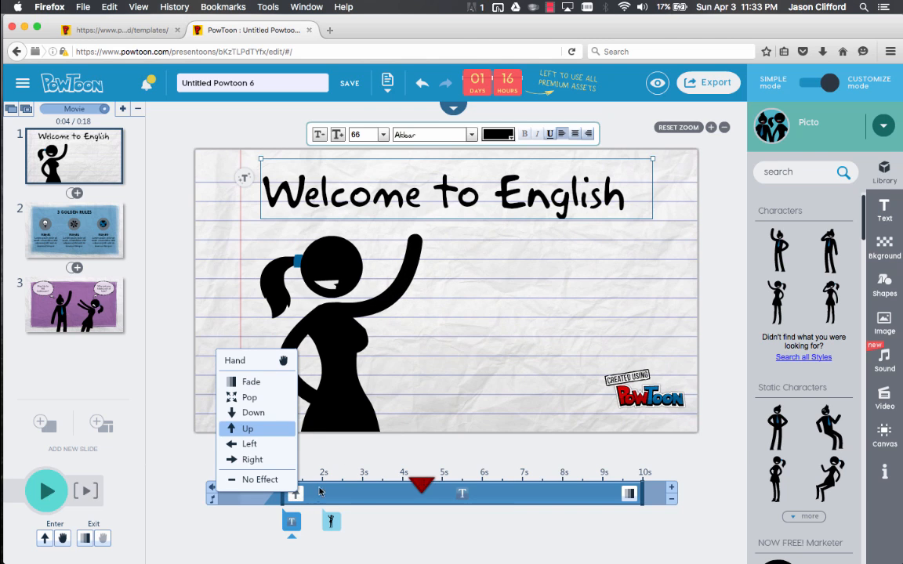
Set the entrance effect of the waving woman on slide 1 to Left.
{"action": "left_click", "coordinate": [352, 333]}
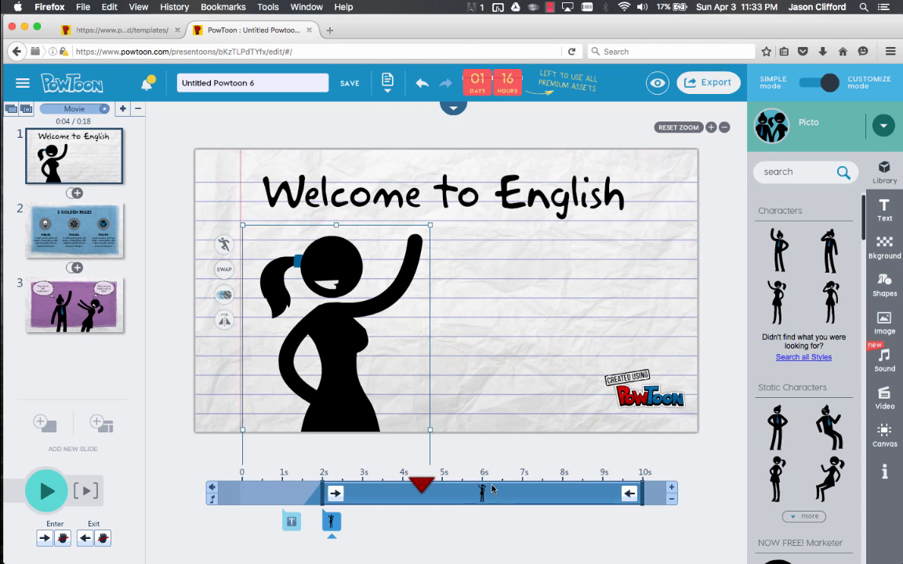
{"action": "left_click", "coordinate": [335, 493]}
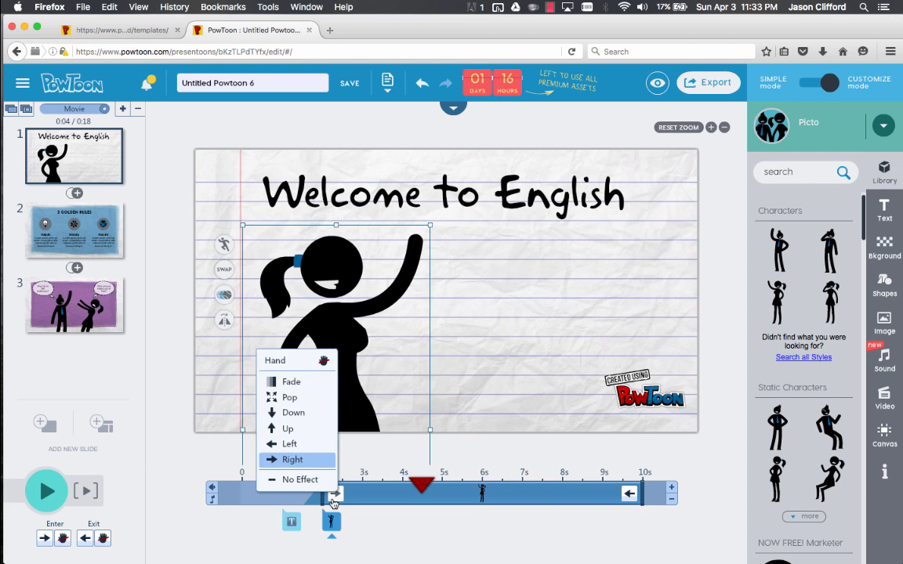
{"action": "left_click", "coordinate": [287, 444]}
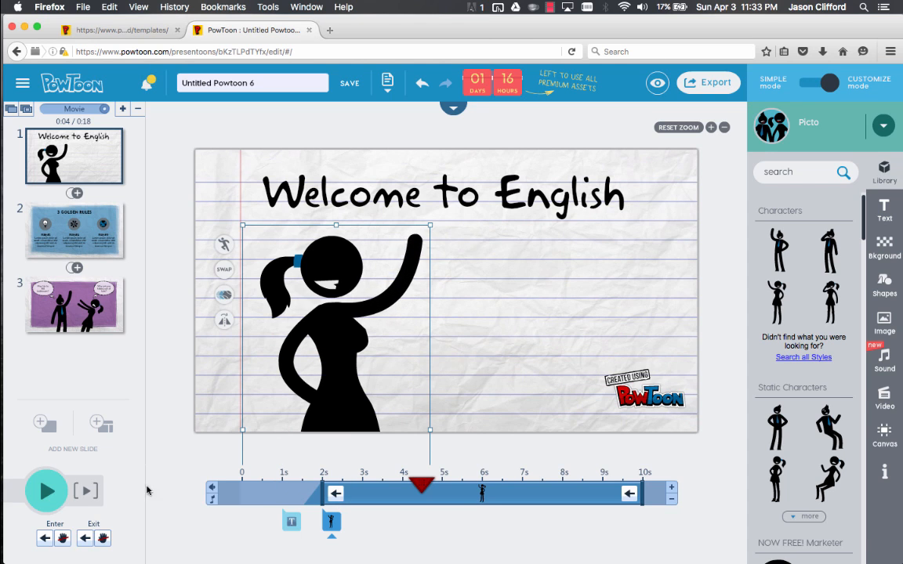
Play slide 1 to preview the new entrance effects of the title and the waving woman.
{"action": "left_click", "coordinate": [83, 492]}
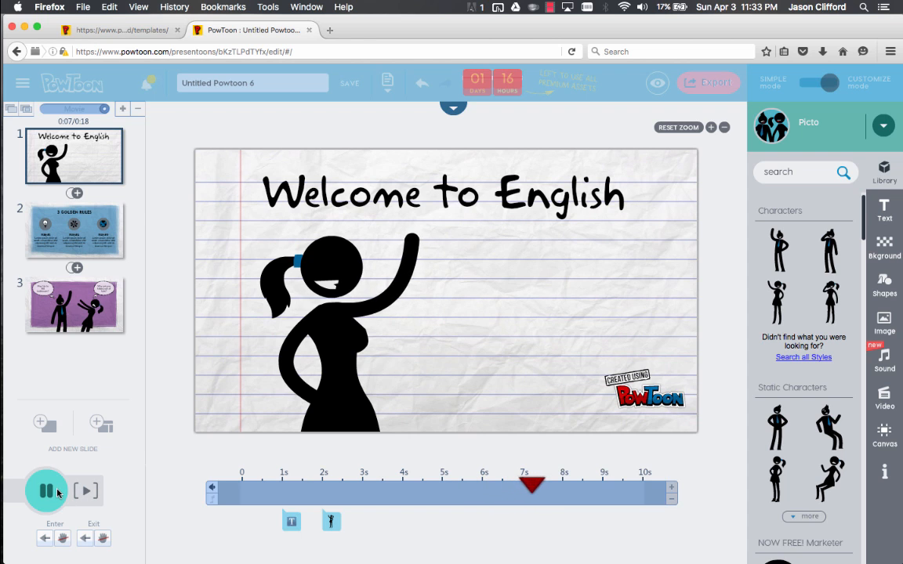
{"action": "left_click", "coordinate": [57, 493]}
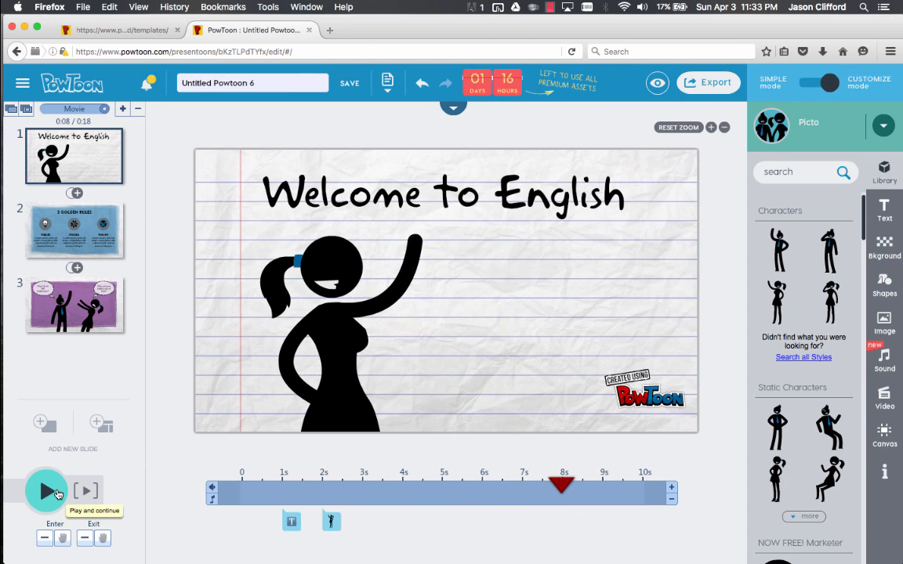
{"action": "left_click", "coordinate": [57, 493]}
{"action": "left_click", "coordinate": [57, 493]}
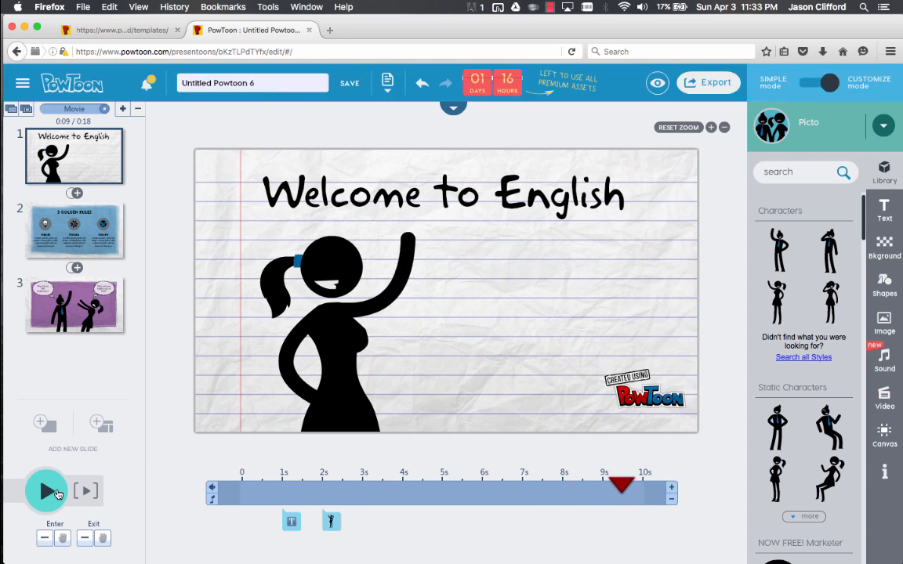
Shorten the duration of slide 1 to 5 seconds.
{"action": "left_click", "coordinate": [670, 500]}
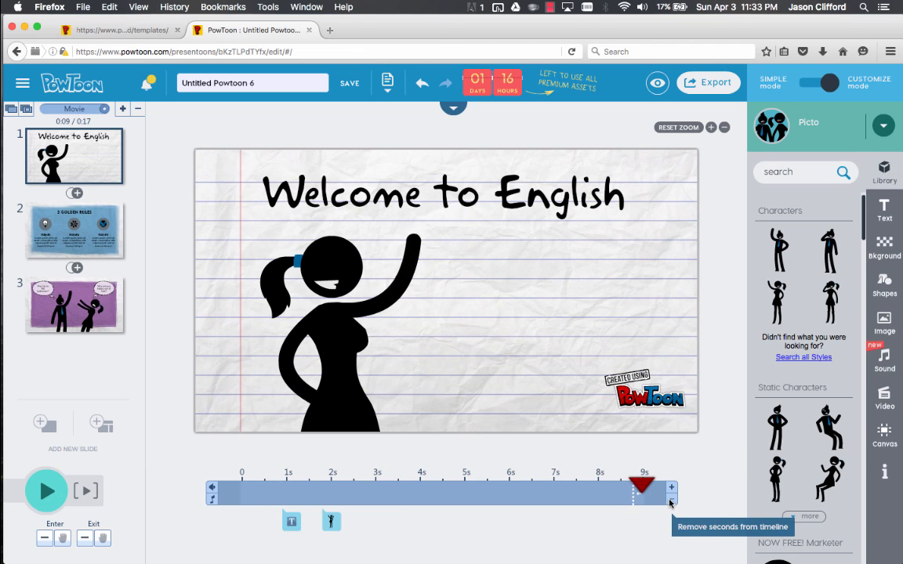
{"action": "left_click", "coordinate": [669, 499]}
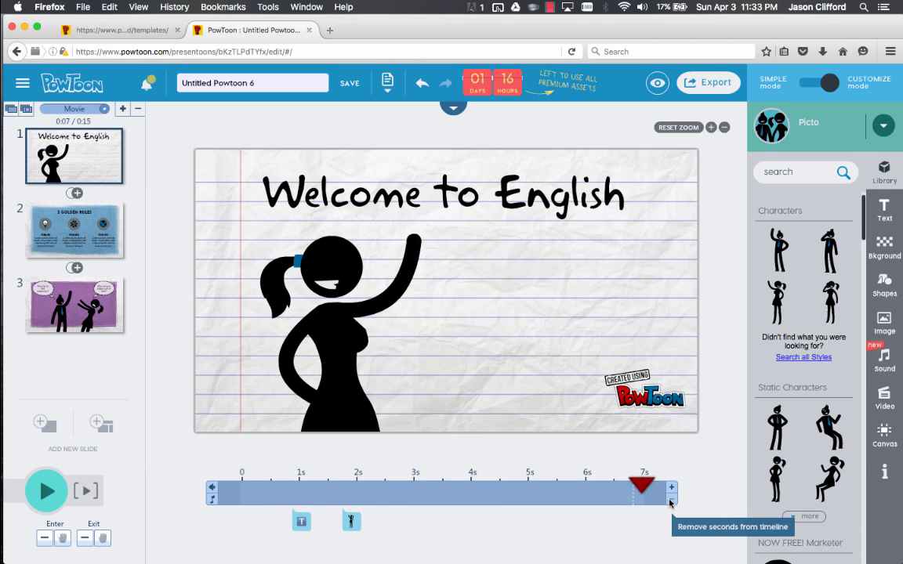
{"action": "left_click", "coordinate": [670, 500]}
{"action": "left_click", "coordinate": [670, 500]}
{"action": "left_click", "coordinate": [670, 500]}
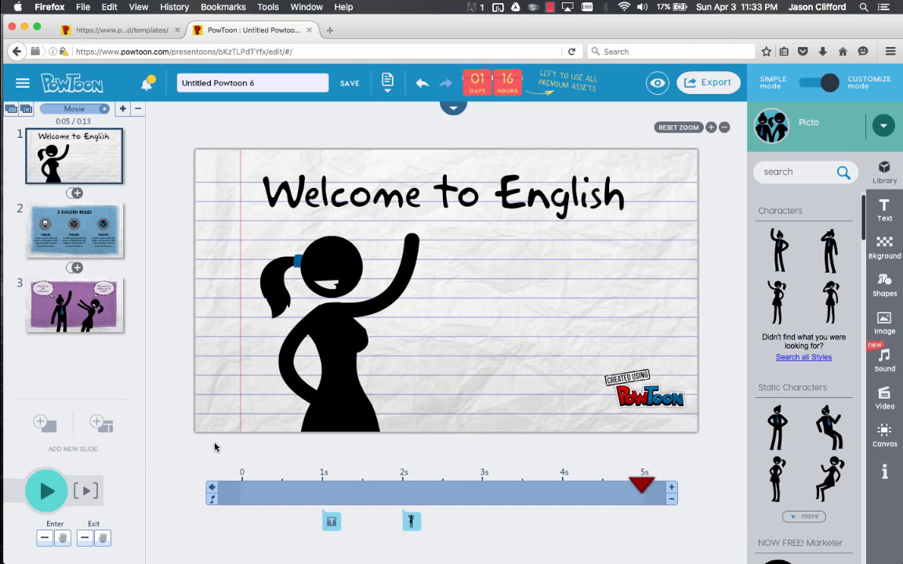
Shorten the duration of slide 1 to 3 seconds, previewing the slide before and after the change.
{"action": "left_click", "coordinate": [85, 490]}
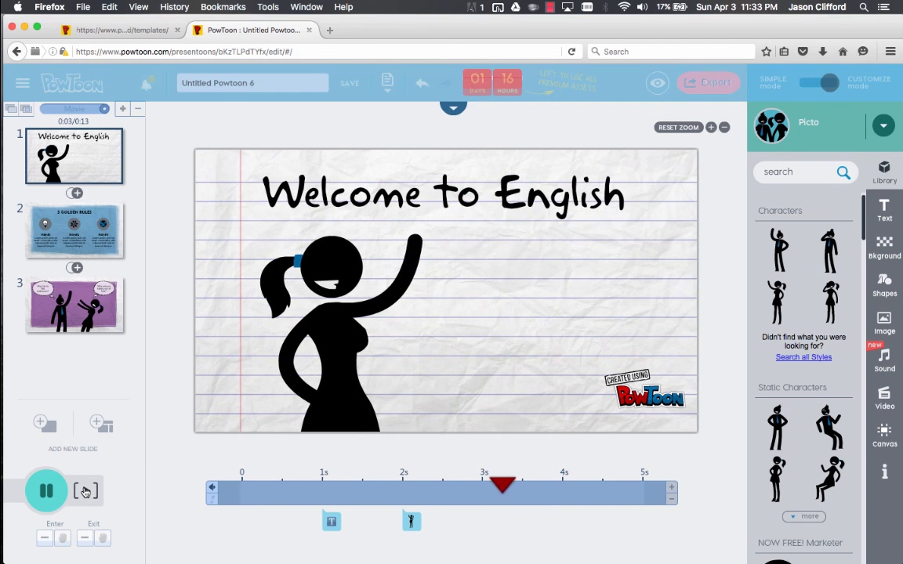
{"action": "left_click", "coordinate": [672, 499]}
{"action": "left_click", "coordinate": [672, 499]}
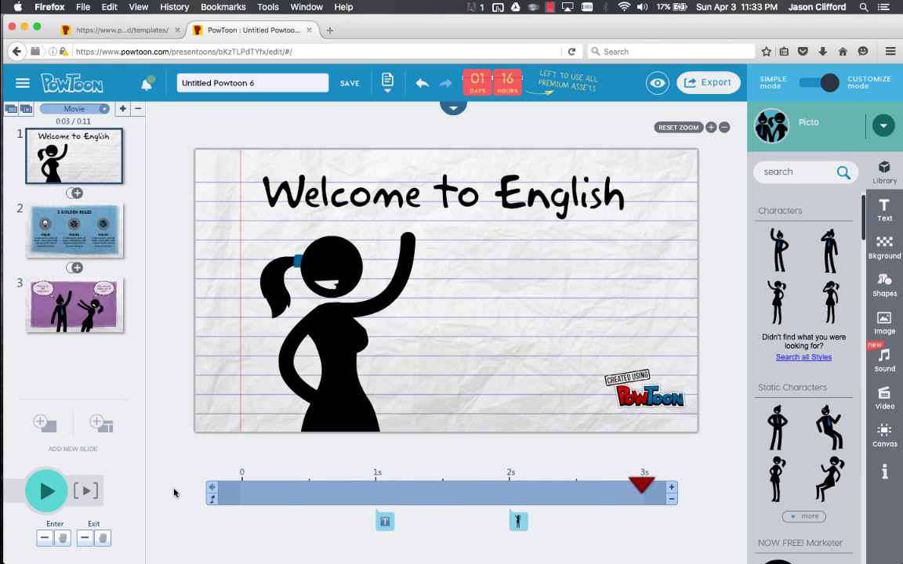
{"action": "left_click", "coordinate": [85, 492]}
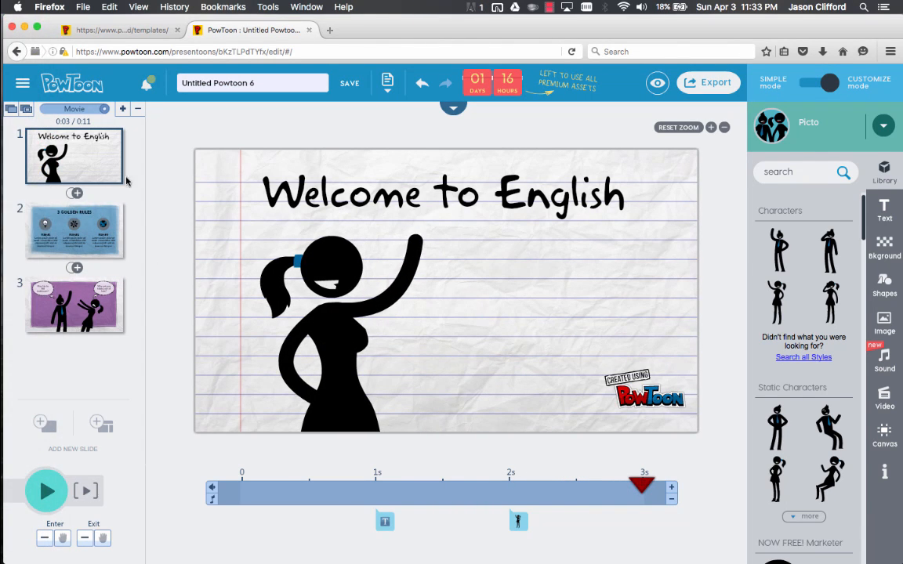
Add the Pull Down transition between slides 1 and 2 and play the presentation to check it.
{"action": "left_click", "coordinate": [76, 194]}
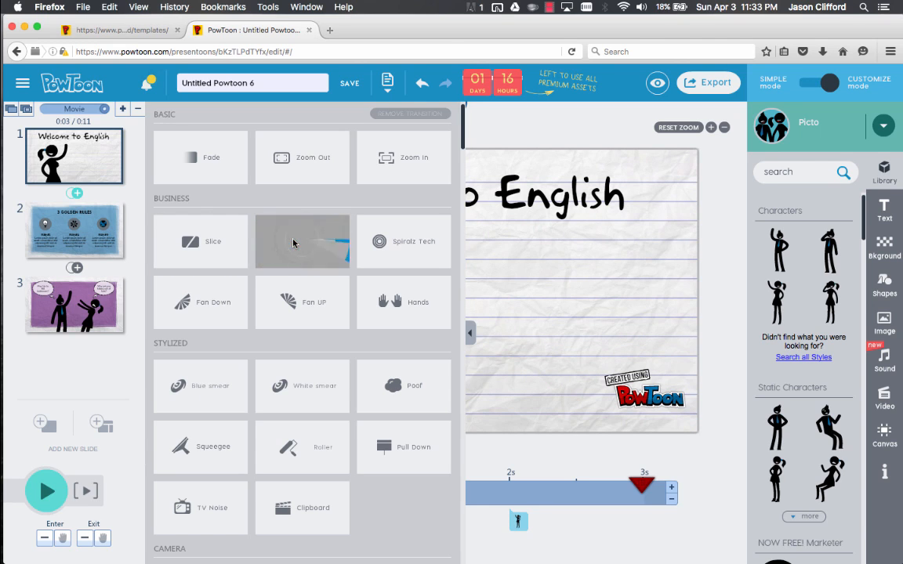
{"action": "left_click", "coordinate": [371, 450]}
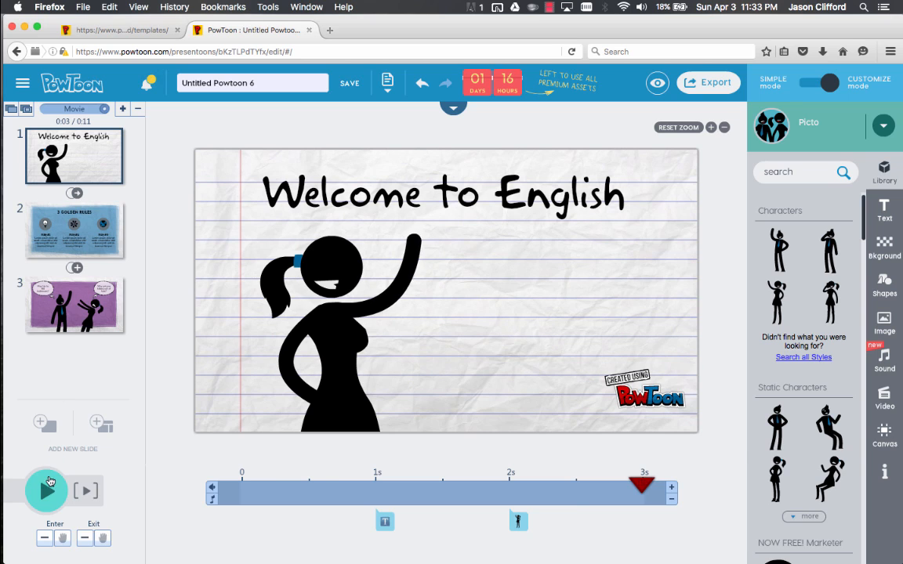
{"action": "left_click", "coordinate": [47, 482]}
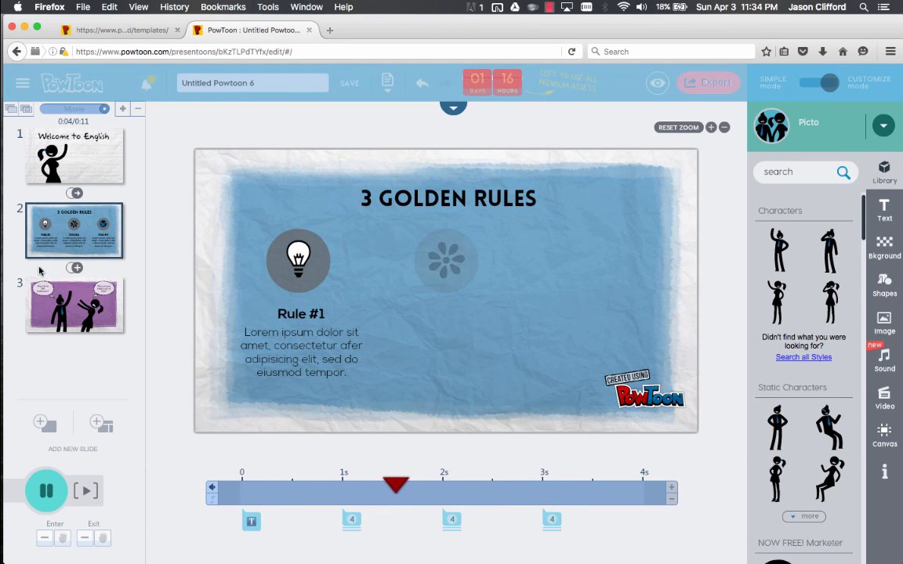
{"action": "left_click", "coordinate": [47, 496]}
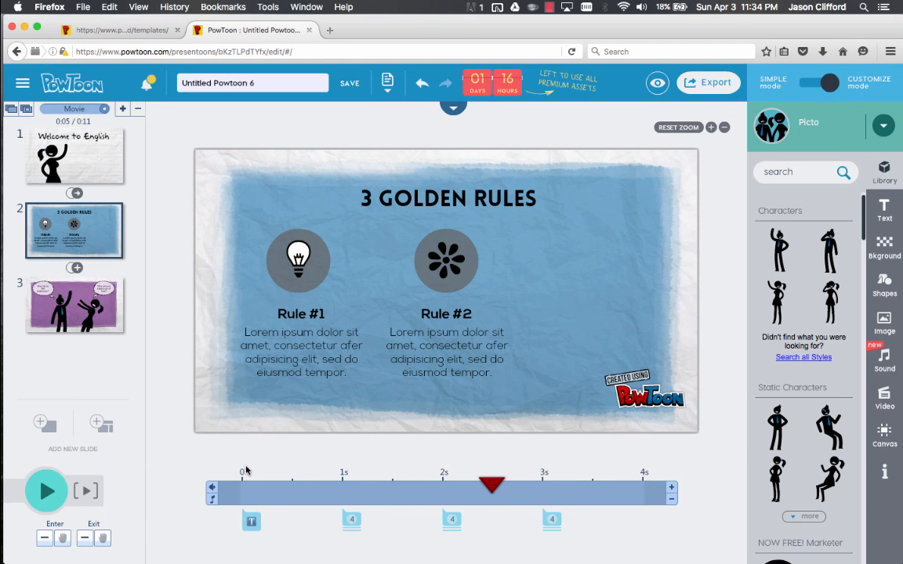
Play the presentation from near the start of slide 1 through slide 3 to review the transition and timing.
{"action": "left_click", "coordinate": [111, 188]}
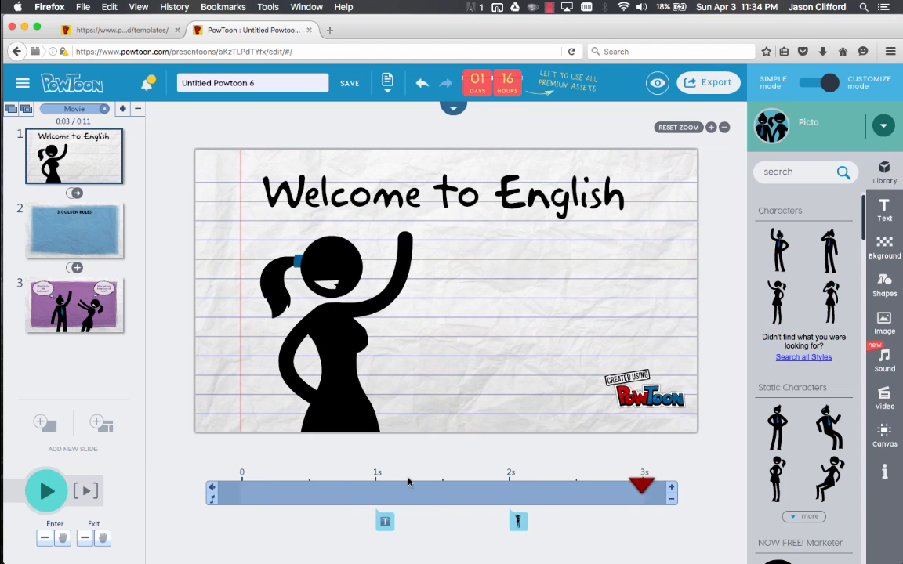
{"action": "left_click", "coordinate": [336, 483]}
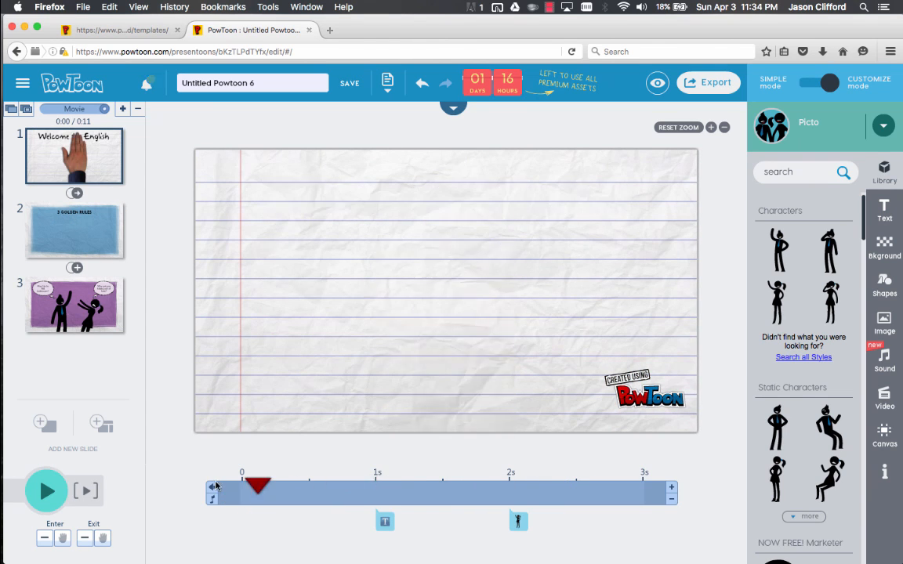
{"action": "left_click", "coordinate": [53, 492]}
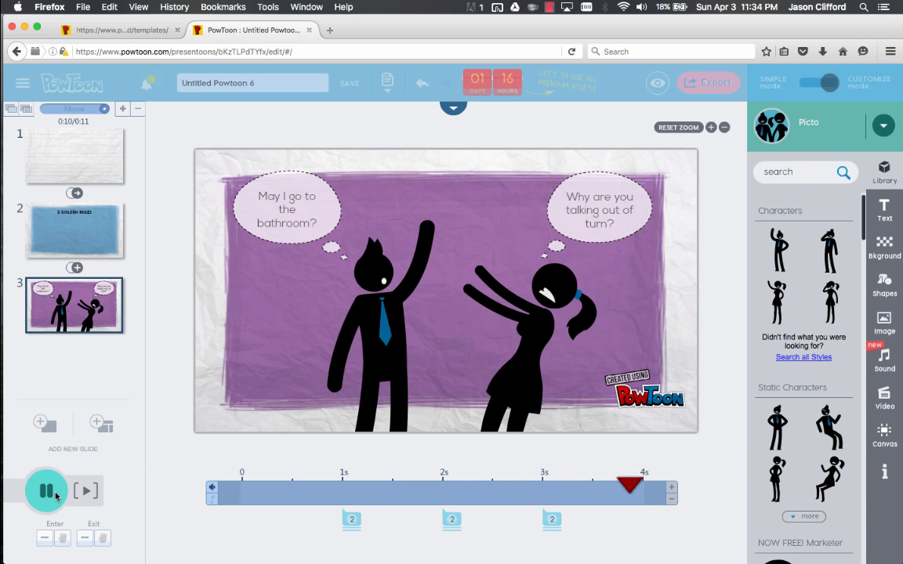
Make the man with the raised arm on slide 3 enter at 0.5 seconds.
{"action": "left_click", "coordinate": [375, 308]}
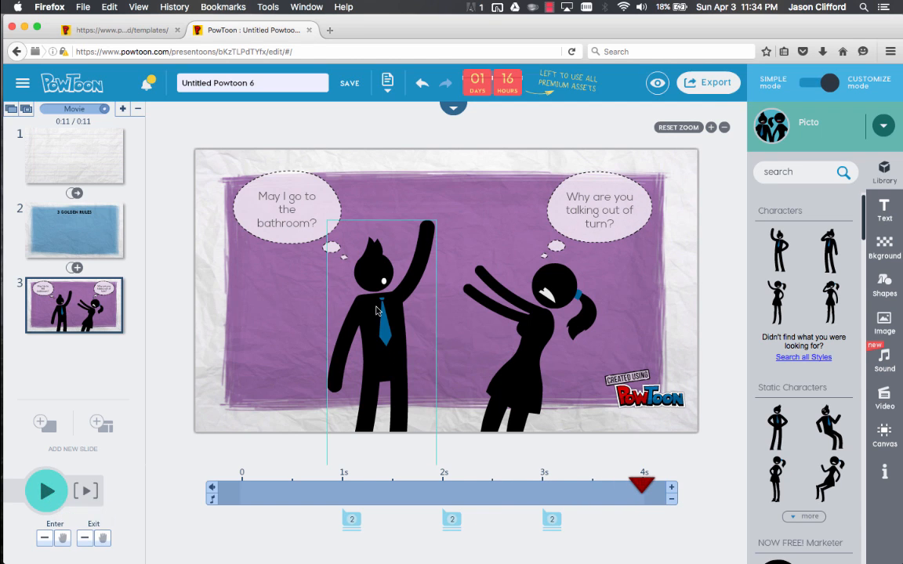
{"action": "left_click", "coordinate": [470, 304]}
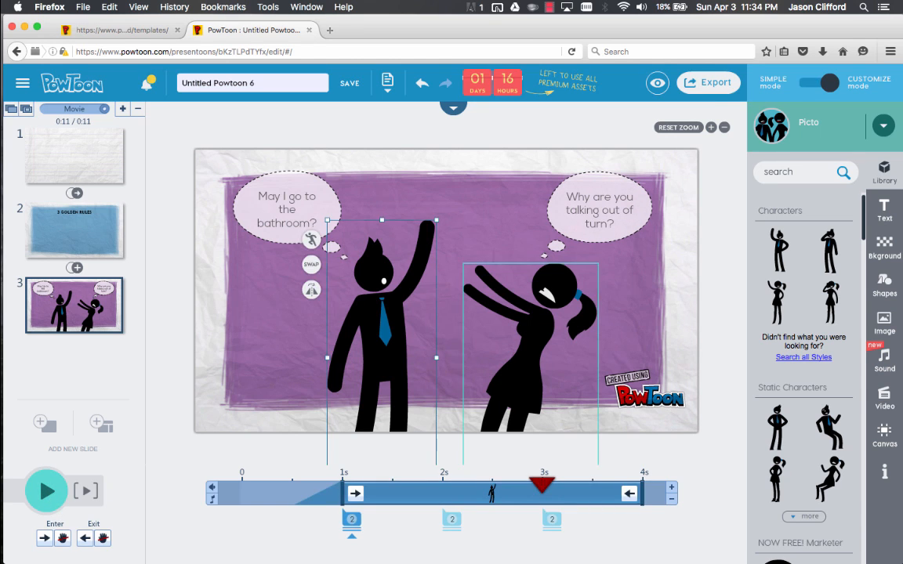
{"action": "left_click", "coordinate": [377, 341]}
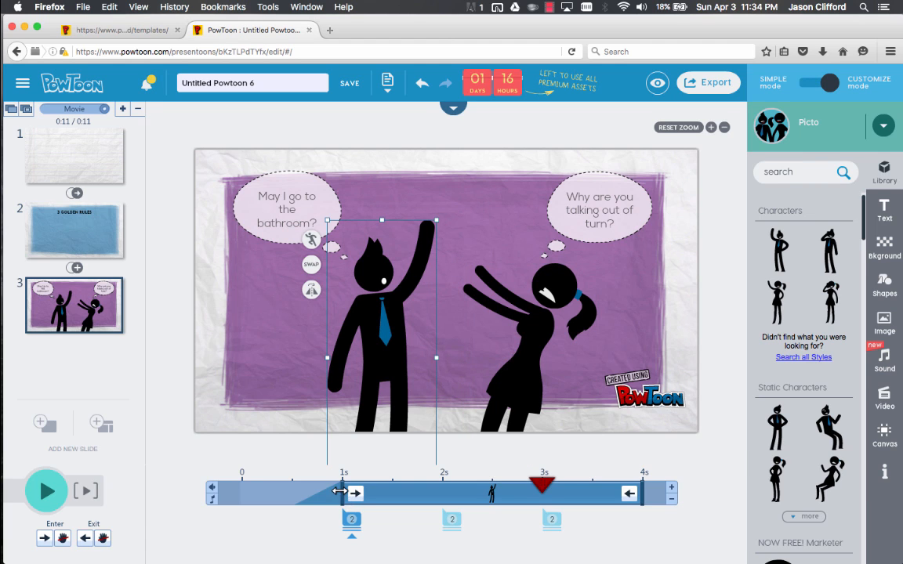
{"action": "left_click_drag", "start_coordinate": [338, 490], "coordinate": [292, 491]}
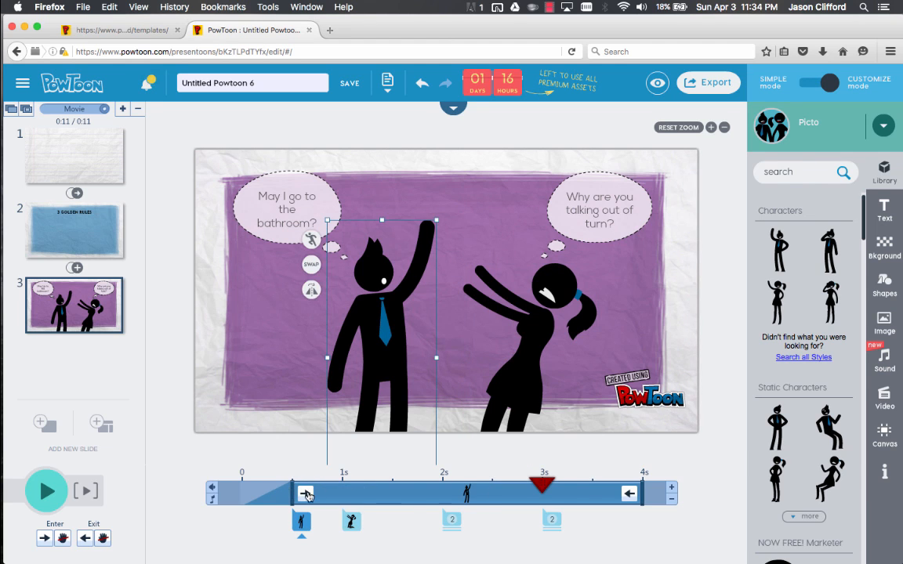
Make the "May I go to the bathroom?" text on slide 3 appear at 1 second and preview the slide.
{"action": "left_click", "coordinate": [597, 210]}
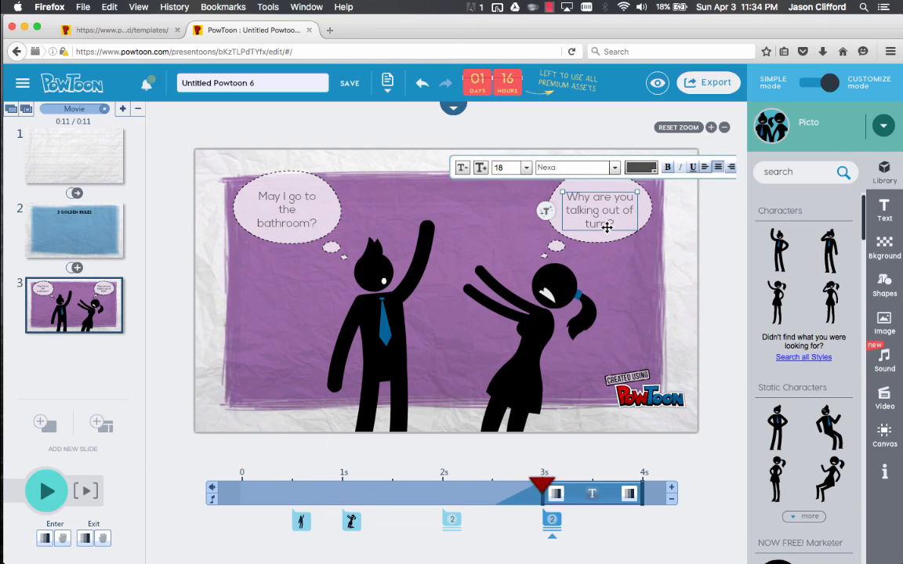
{"action": "left_click", "coordinate": [306, 210]}
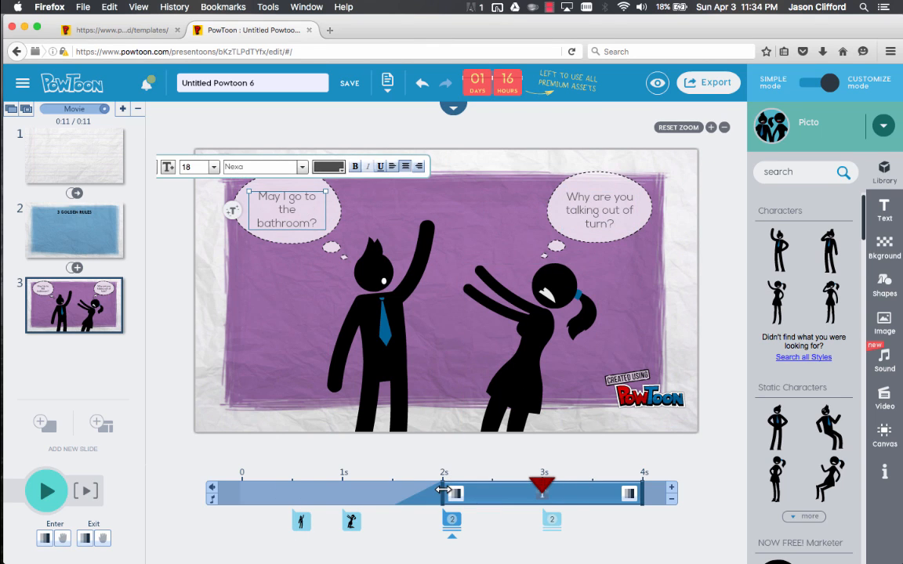
{"action": "left_click_drag", "start_coordinate": [443, 490], "coordinate": [342, 491]}
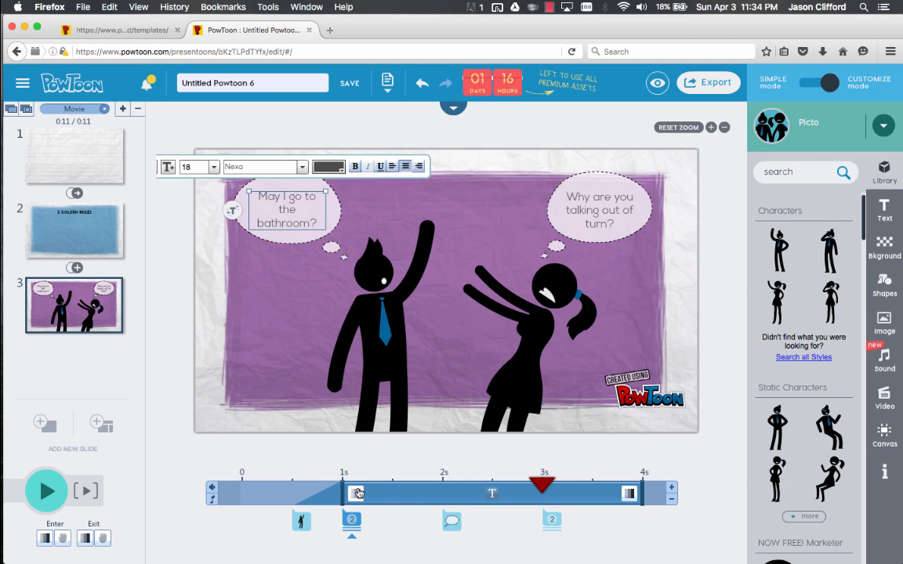
{"action": "left_click", "coordinate": [86, 494]}
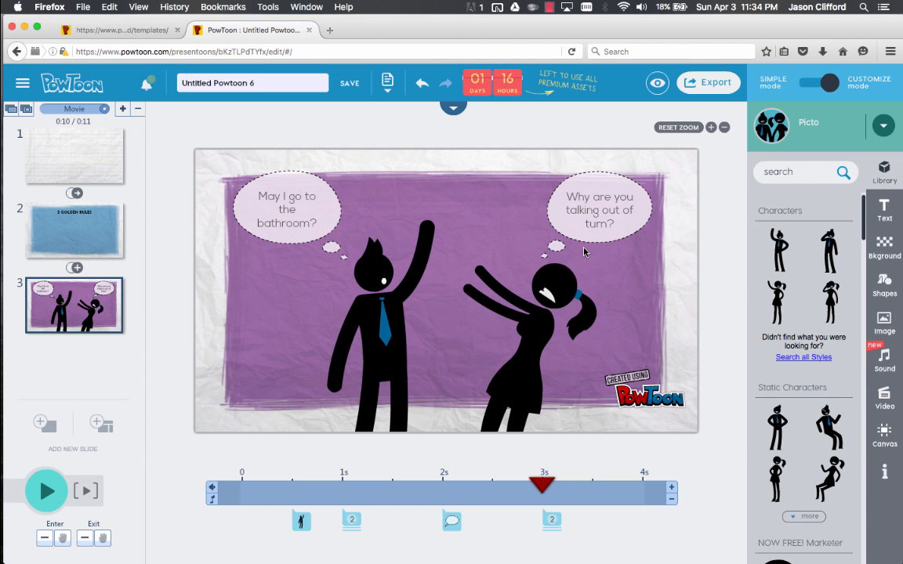
{"action": "left_click", "coordinate": [96, 149]}
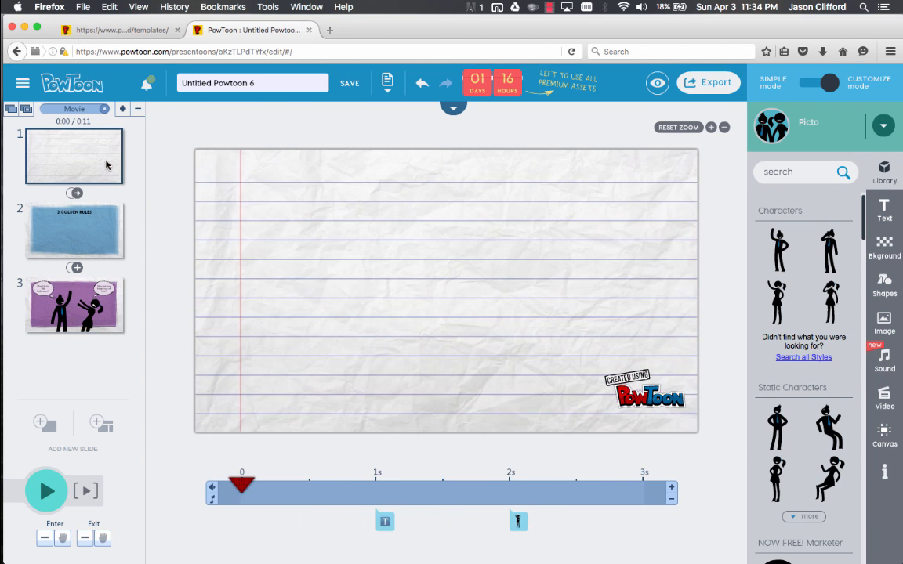
{"action": "left_click", "coordinate": [99, 228]}
{"action": "left_click", "coordinate": [87, 289]}
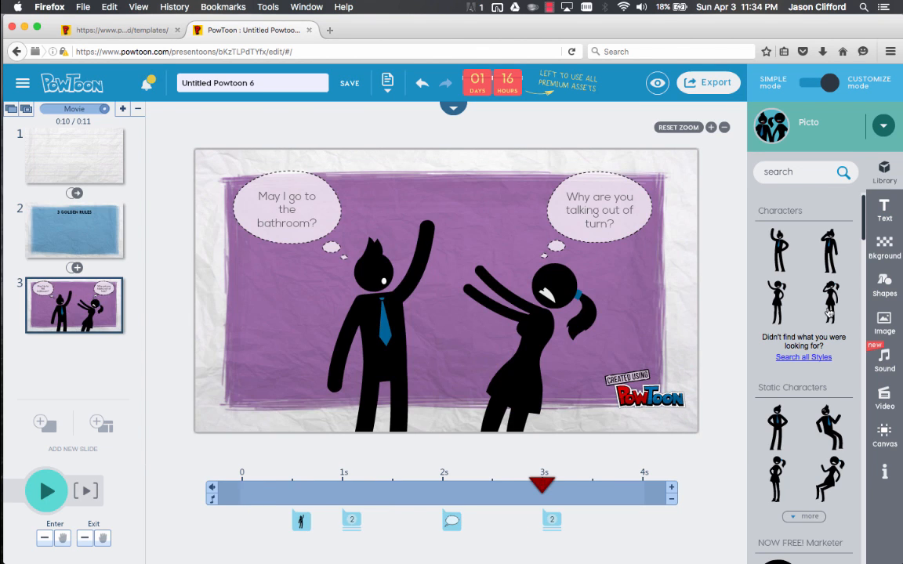
Add the free track "White Snow" from the Happy genre as the presentation's looping background music.
{"action": "left_click", "coordinate": [886, 357]}
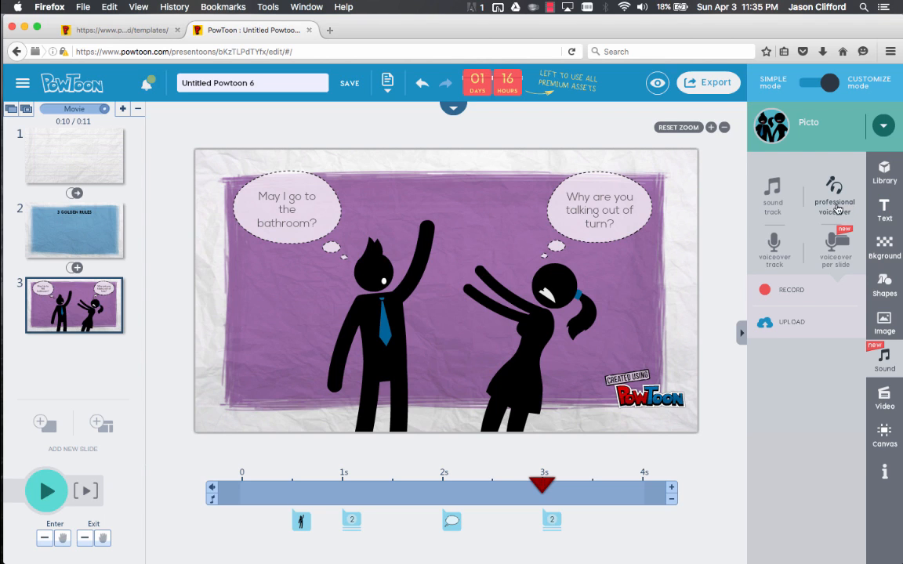
{"action": "left_click", "coordinate": [775, 187]}
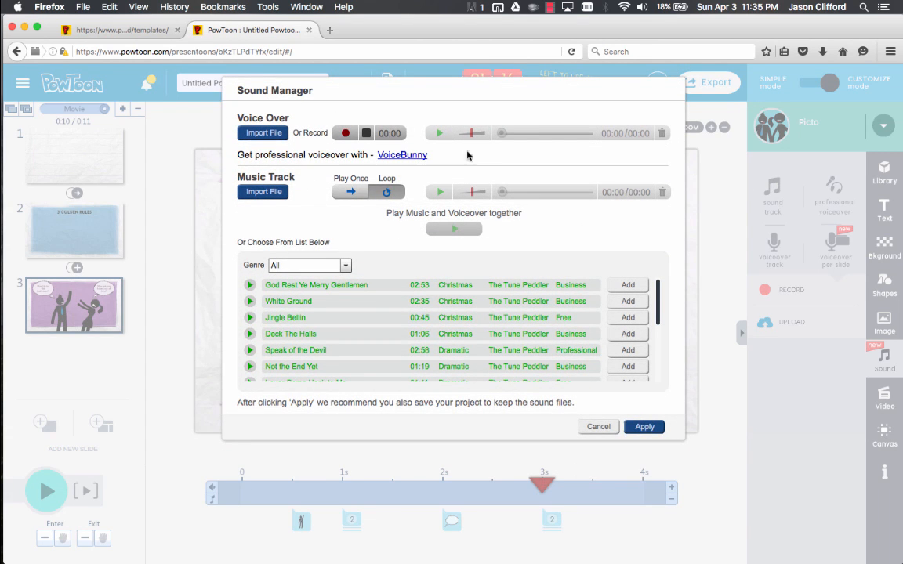
{"action": "left_click", "coordinate": [343, 265]}
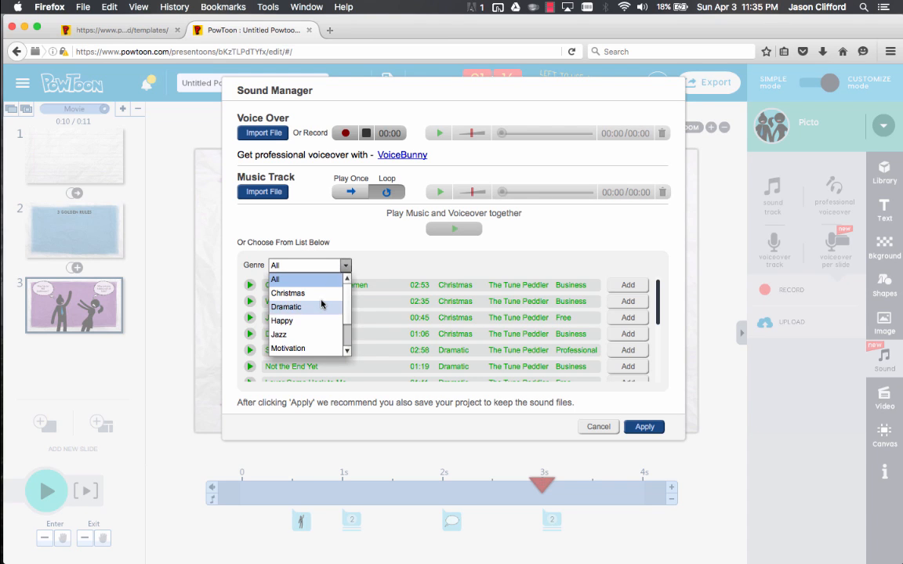
{"action": "scroll", "coordinate": [322, 304], "scroll_direction": "down", "scroll_amount": 1}
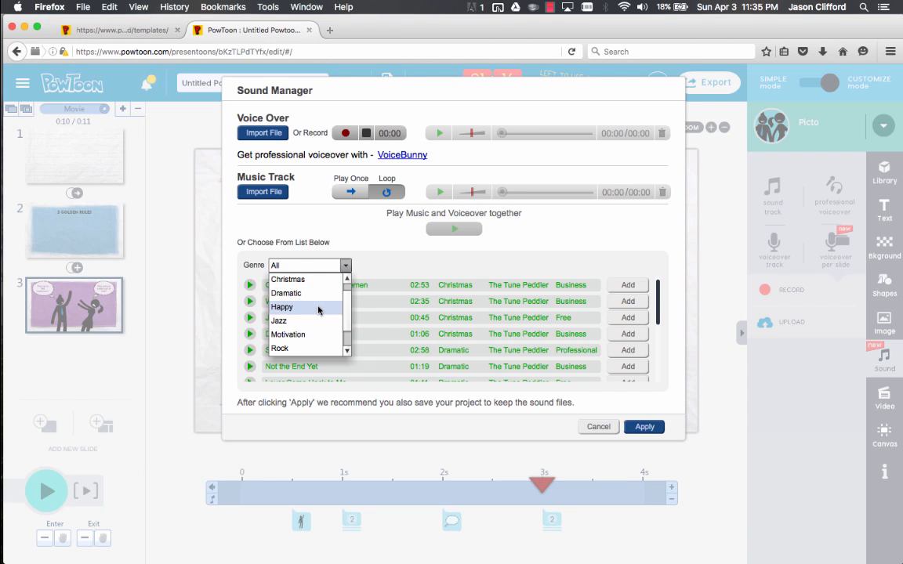
{"action": "left_click", "coordinate": [318, 308]}
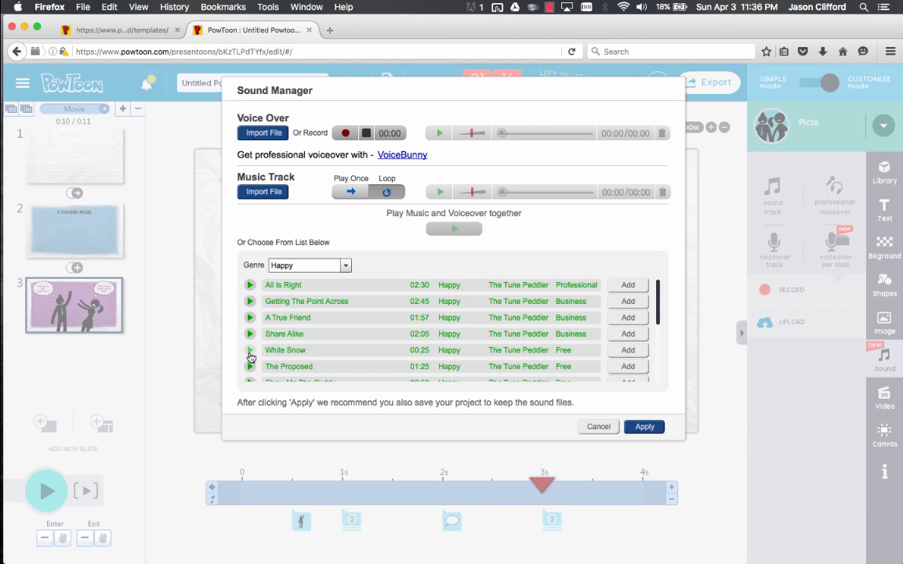
{"action": "left_click", "coordinate": [628, 352]}
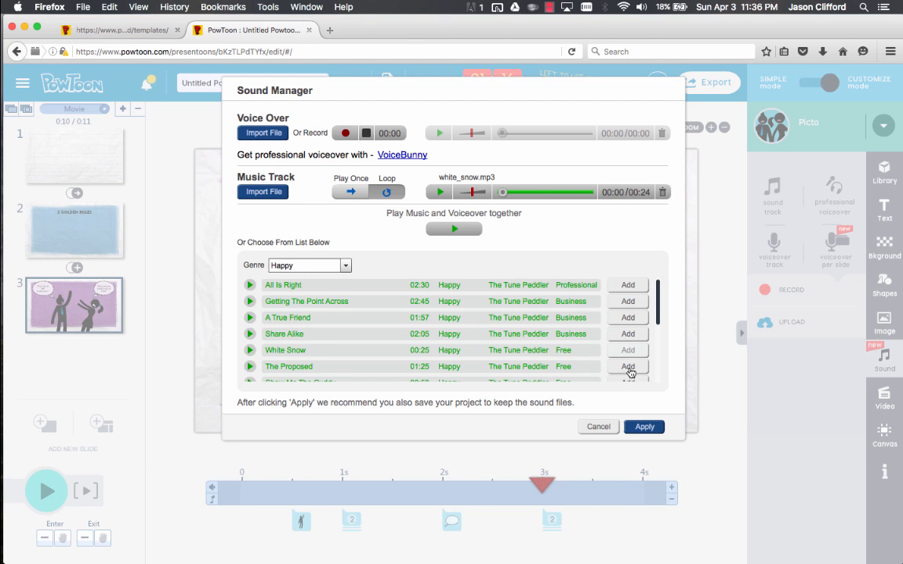
{"action": "left_click", "coordinate": [644, 440]}
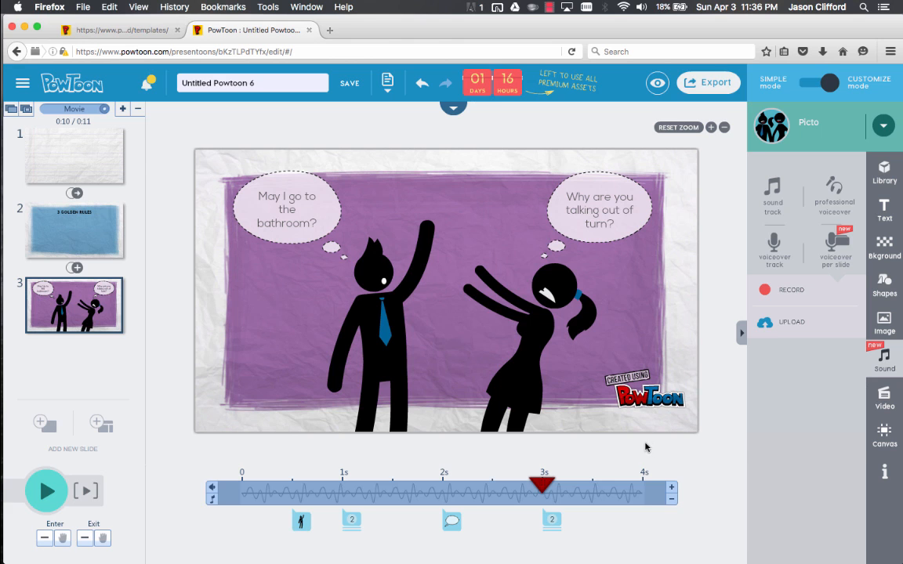
Play the presentation from slide 1 with its background music and pause on slide 3.
{"action": "left_click", "coordinate": [69, 151]}
{"action": "left_click", "coordinate": [46, 494]}
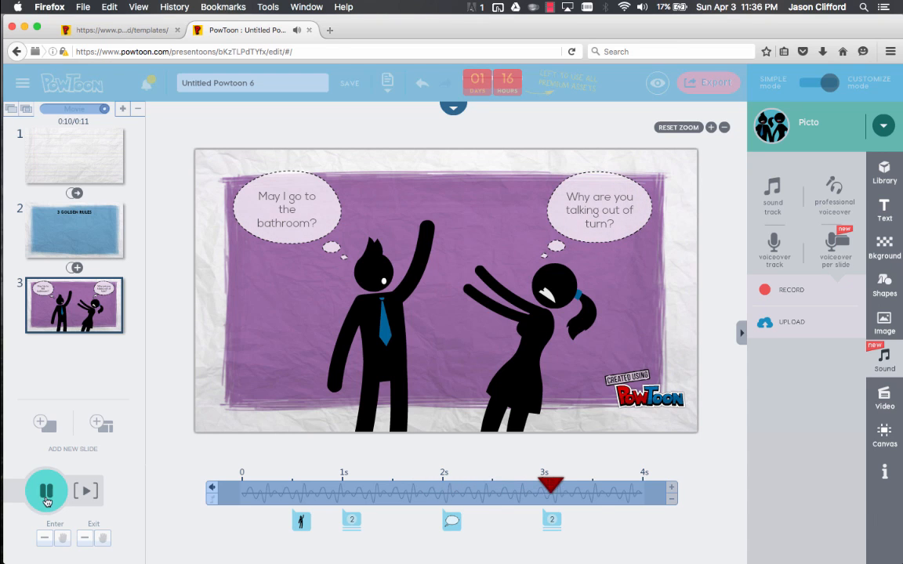
{"action": "left_click", "coordinate": [46, 492]}
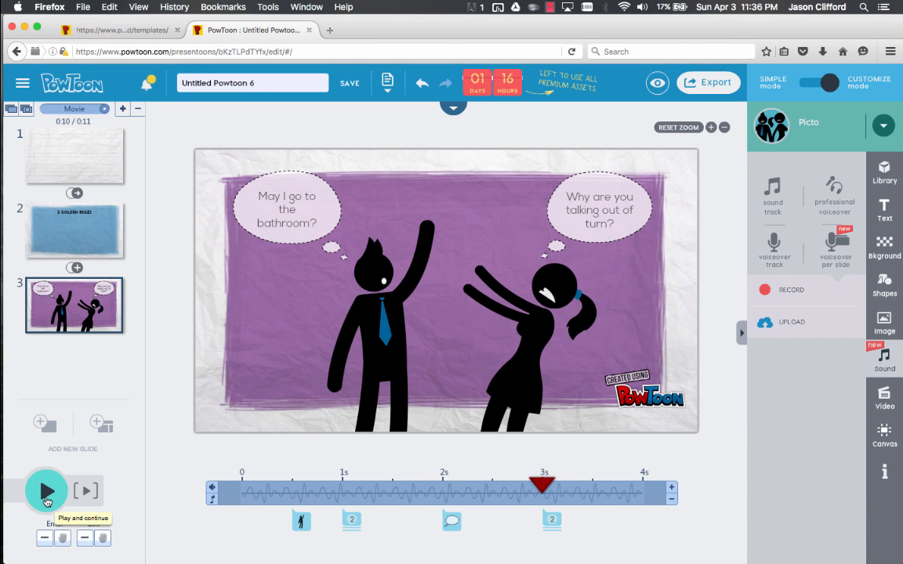